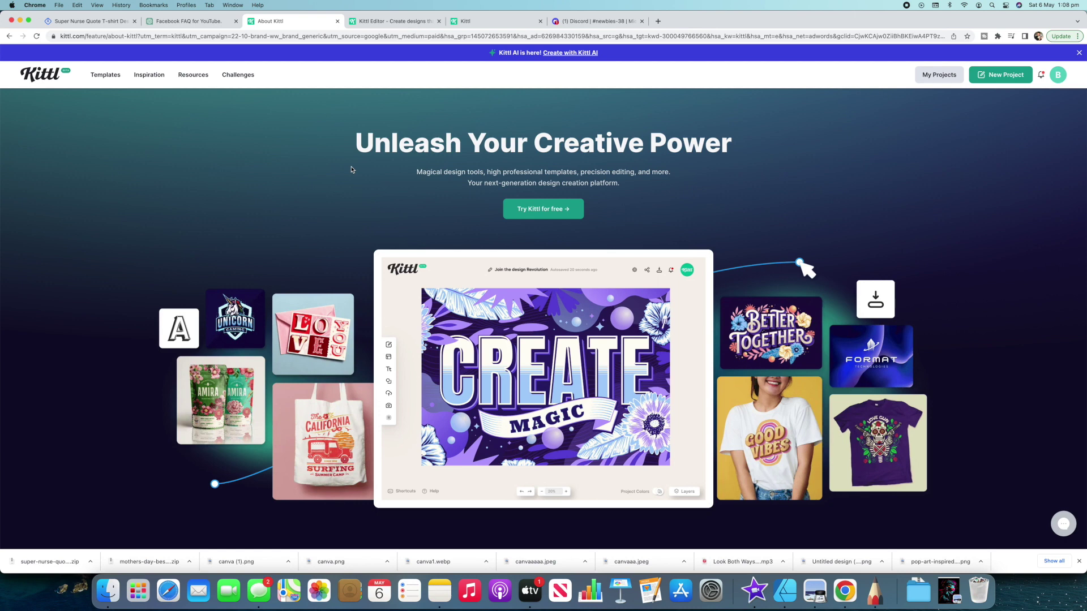
- Visit the 'Create with Kittl AI' page, then close it to return to the blank project's AI panel
scroll(351, 169, down, 10)
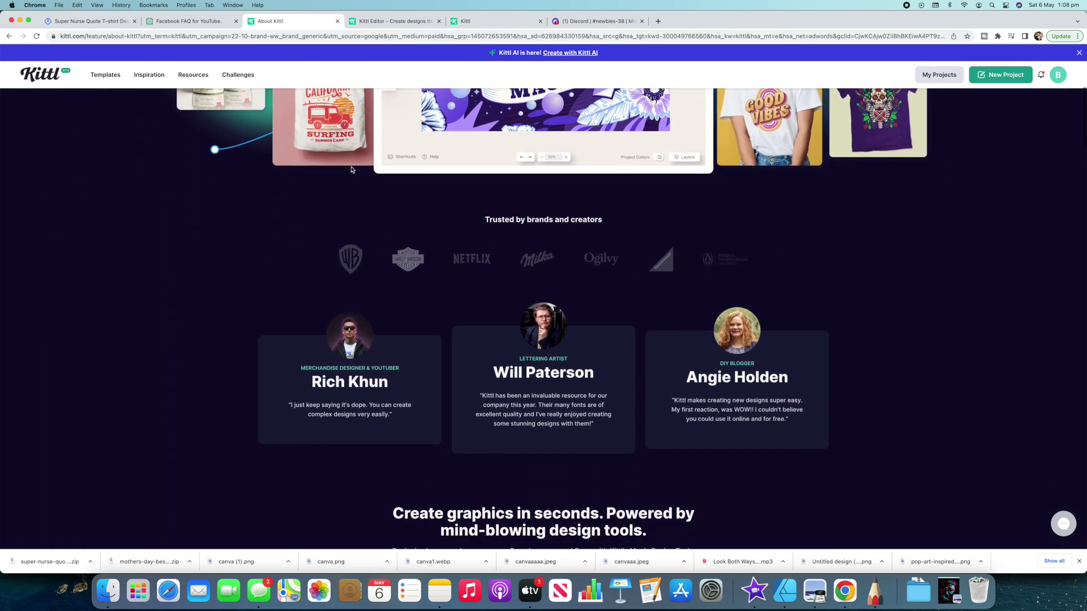
scroll(350, 169, down, 7)
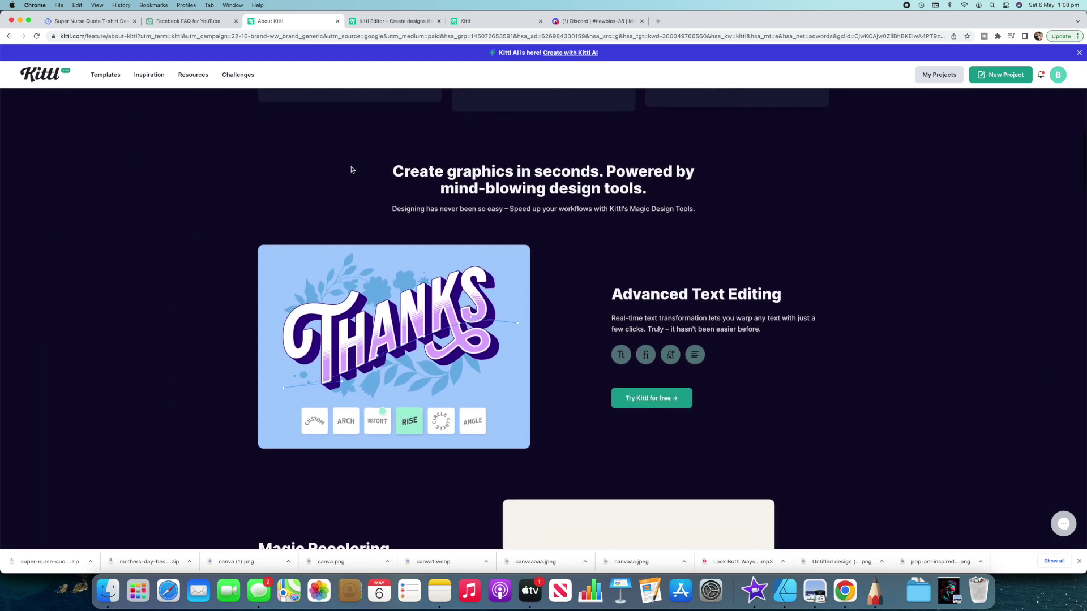
scroll(351, 169, down, 5)
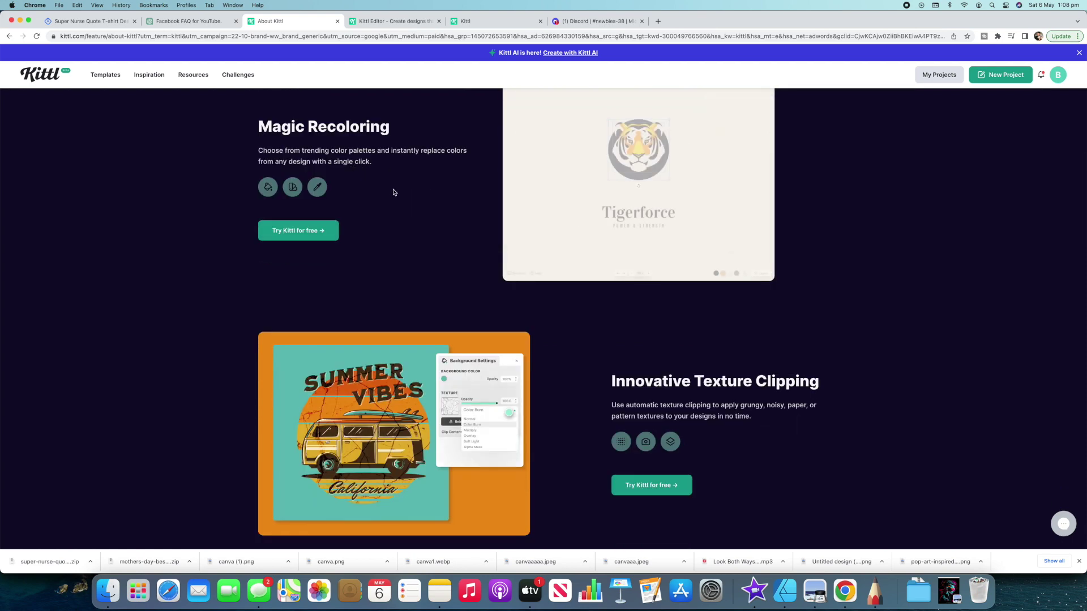
scroll(394, 192, down, 6)
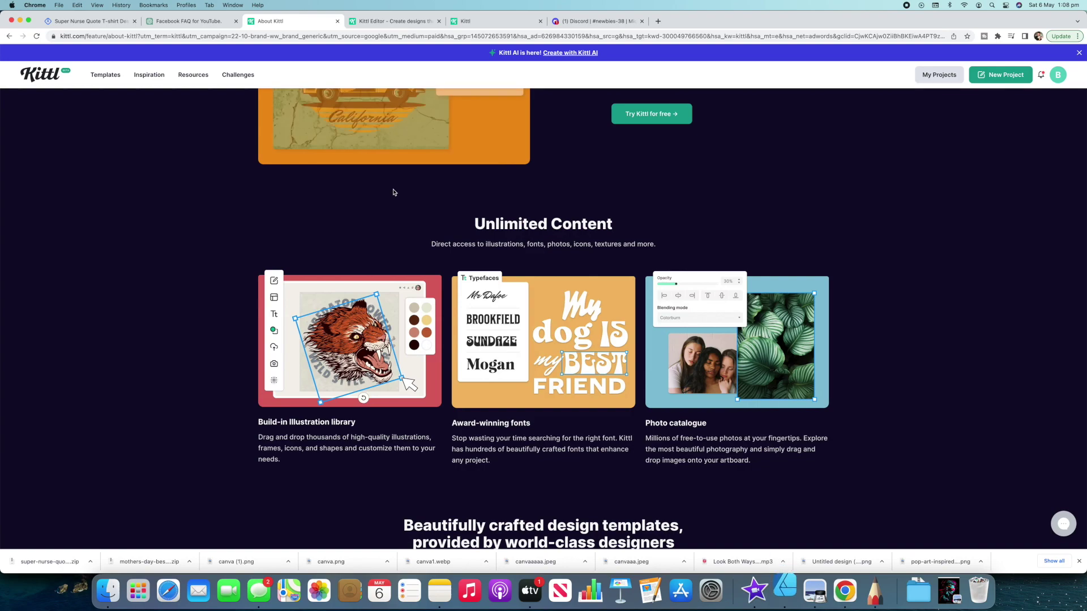
scroll(394, 192, down, 9)
scroll(425, 165, up, 20)
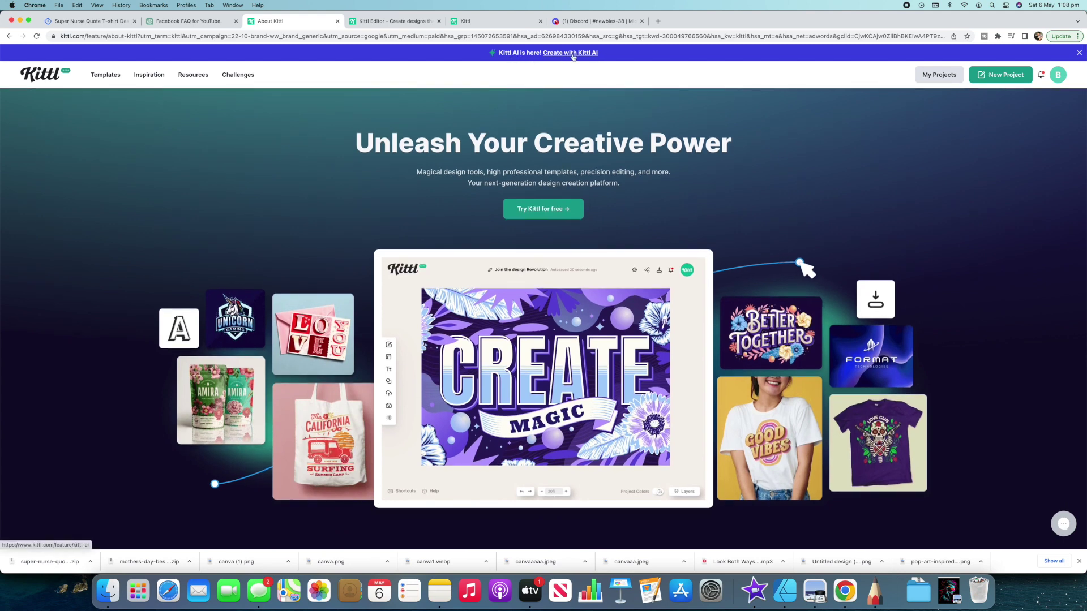
click(573, 53)
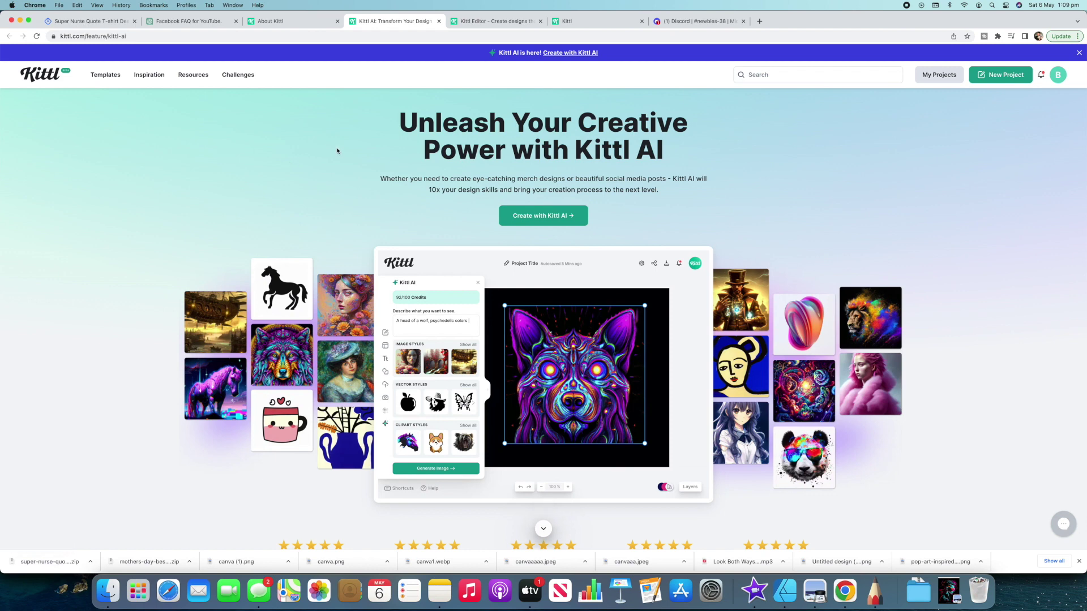
key(super+w)
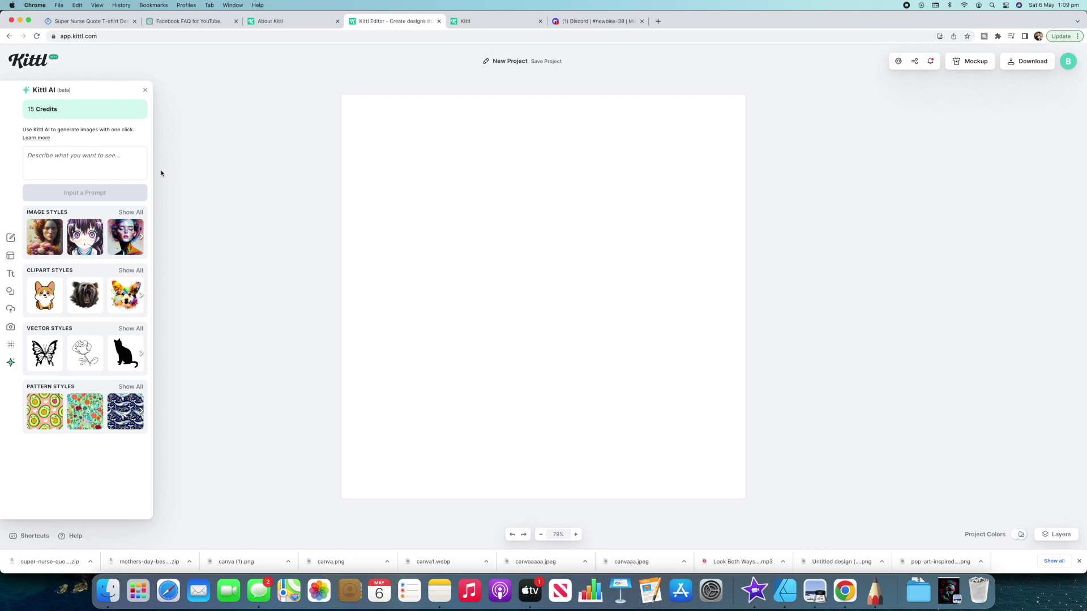
scroll(287, 123, right, 2)
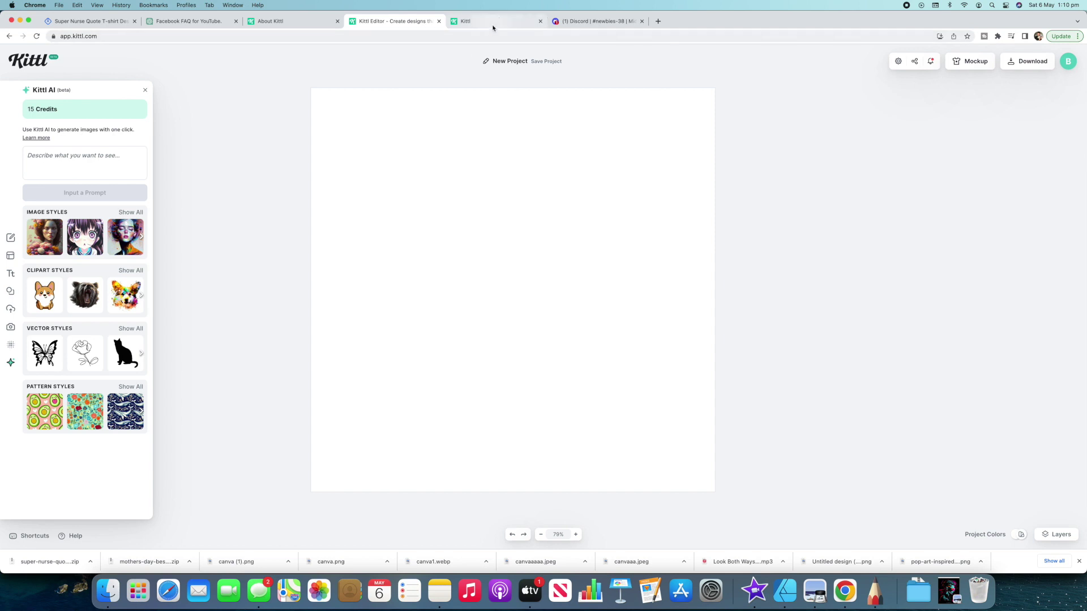
- Switch to the Kittl AI Prompt Book and scroll through Image Styles down to Clipart Styles like Kawaii Icon
click(495, 21)
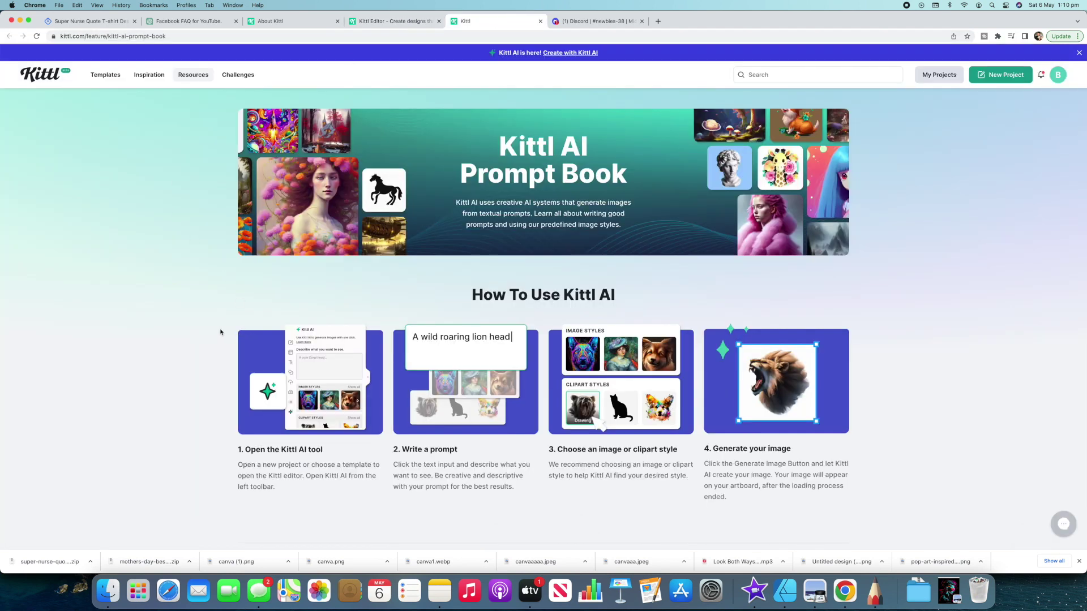
scroll(219, 328, up, 2)
scroll(220, 327, down, 3)
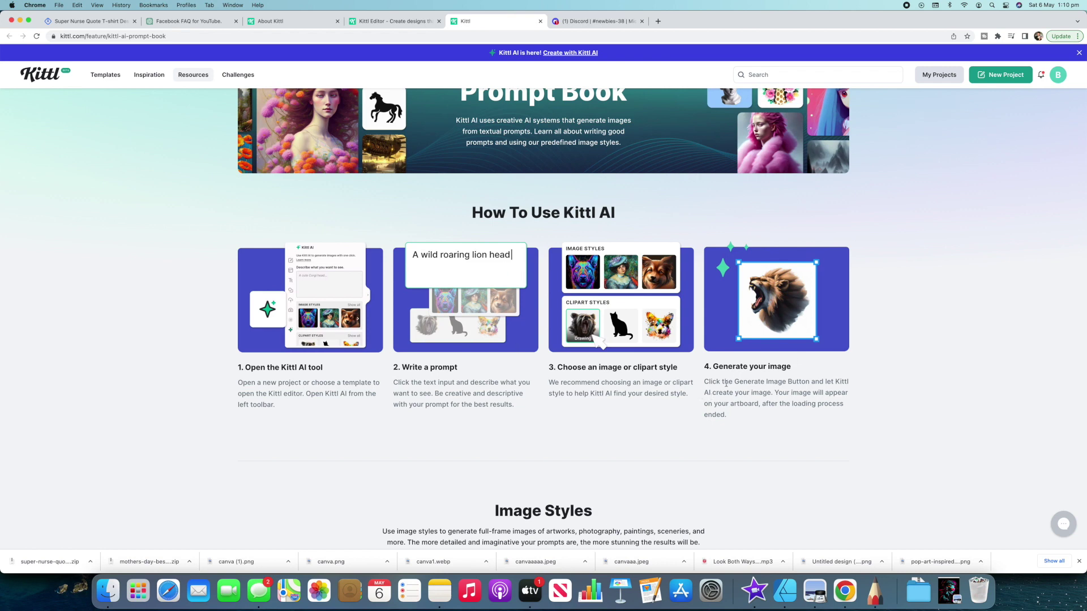
scroll(342, 380, down, 10)
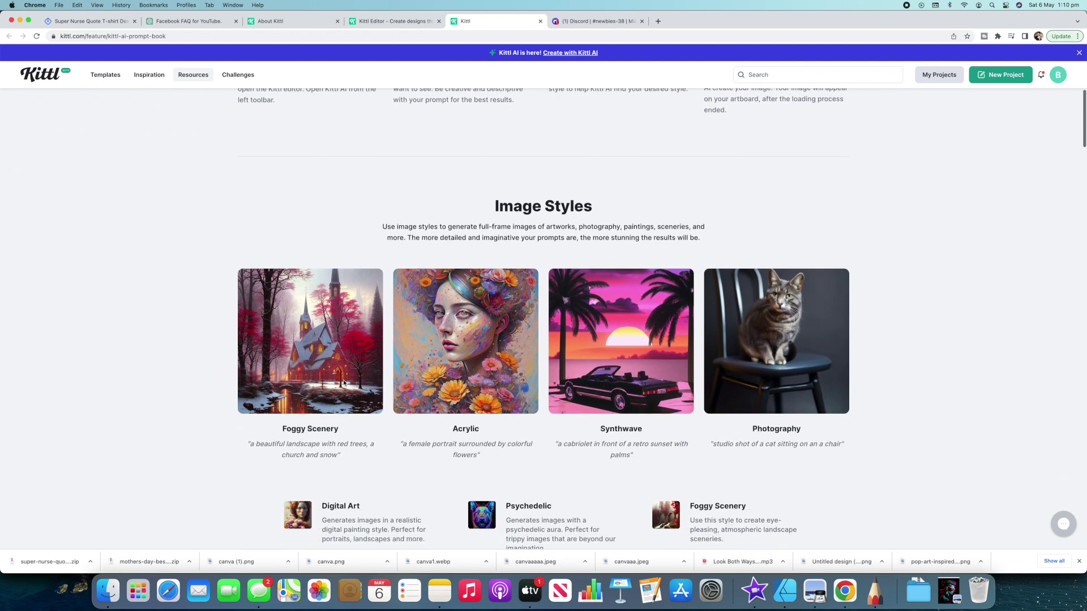
scroll(343, 382, down, 2)
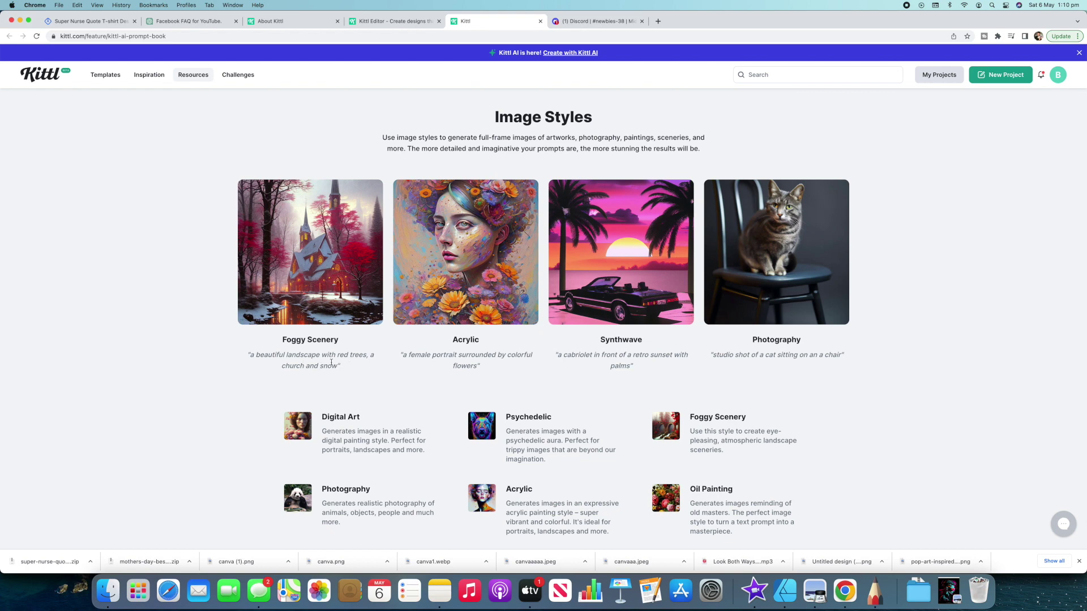
scroll(311, 208, down, 1)
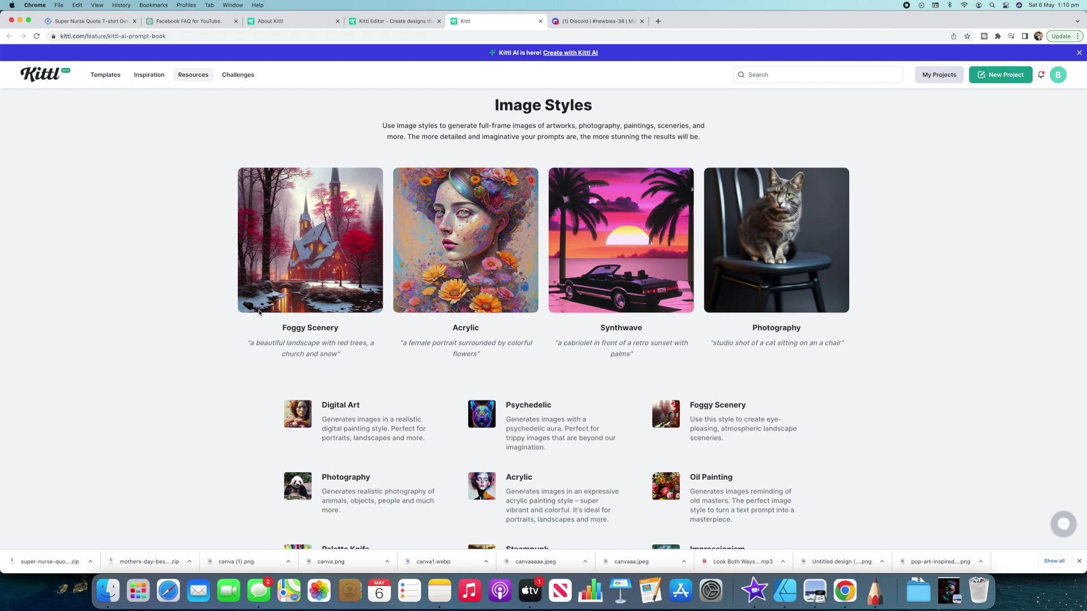
scroll(238, 341, down, 5)
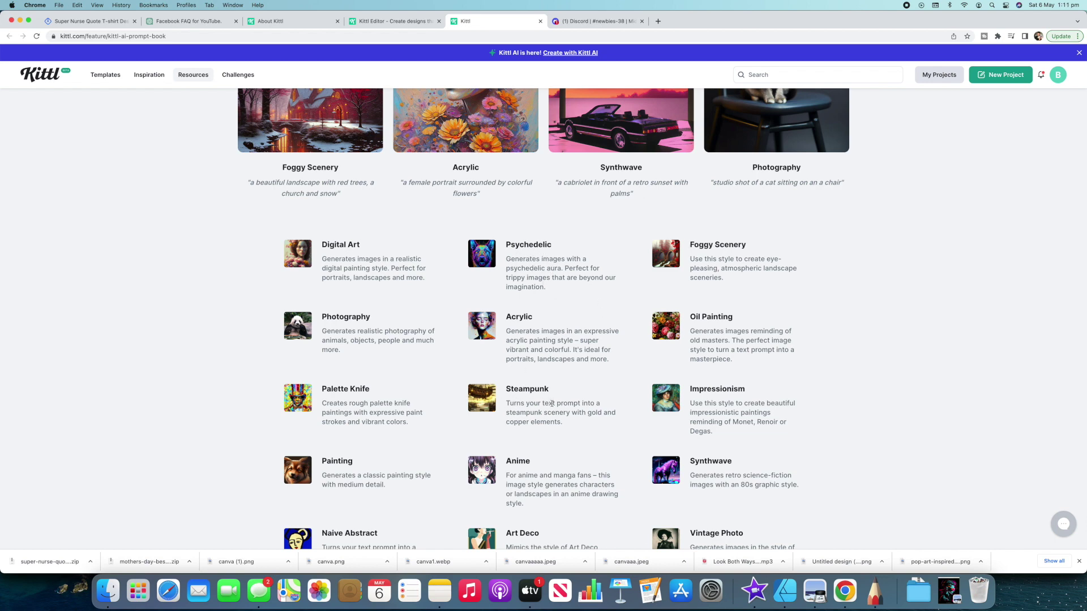
scroll(615, 380, down, 3)
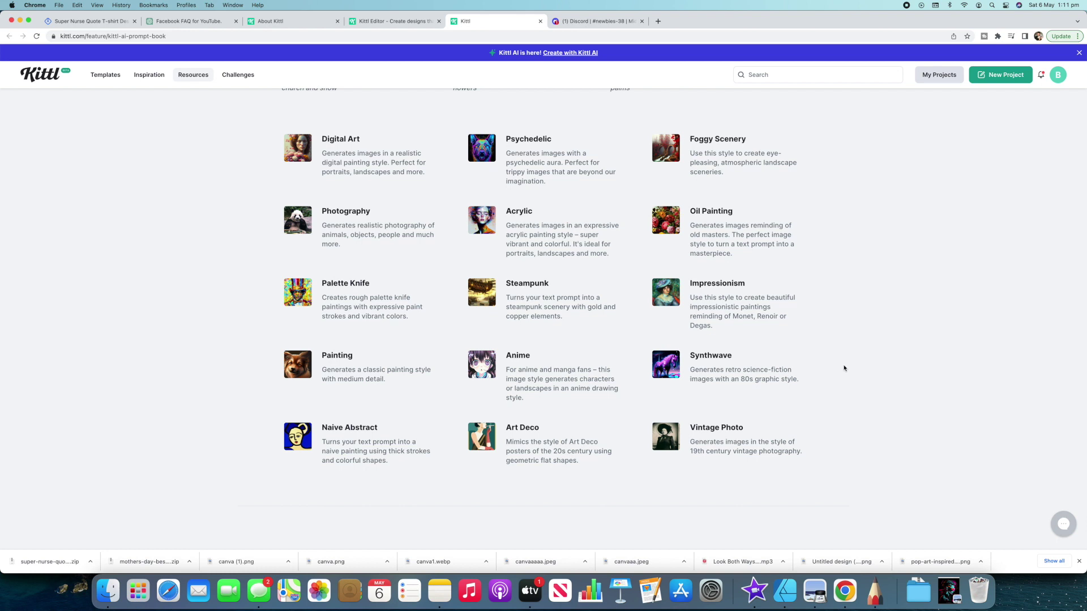
scroll(844, 367, down, 7)
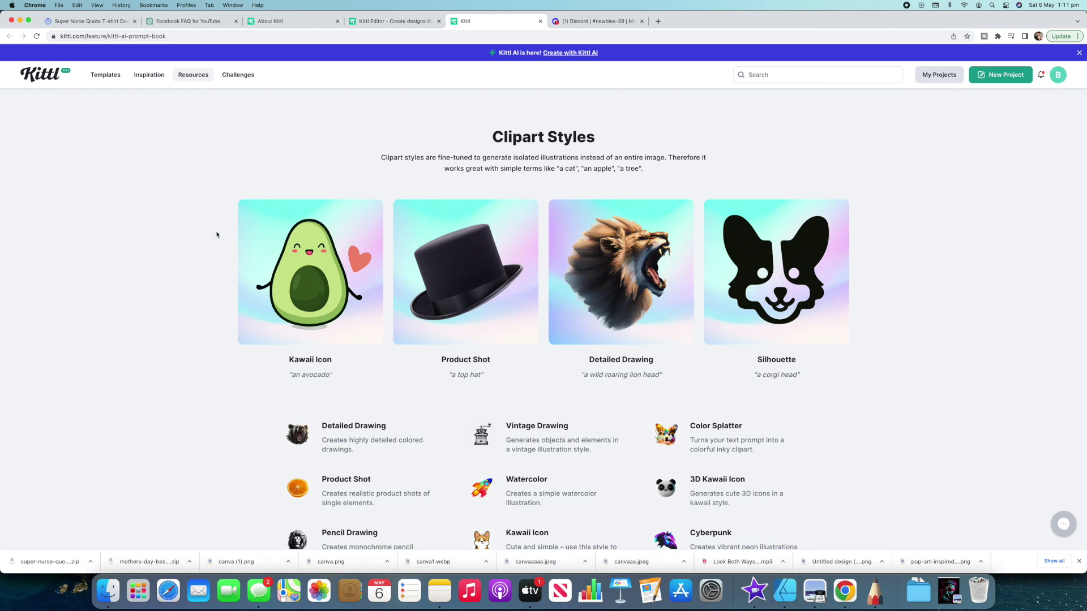
scroll(213, 234, down, 5)
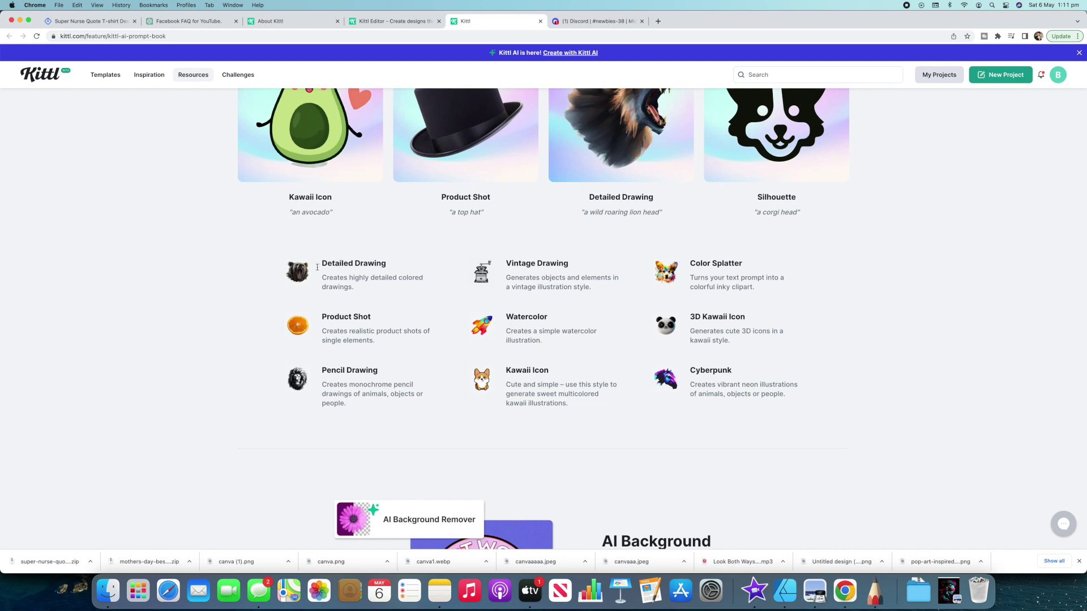
scroll(258, 271, down, 5)
scroll(258, 271, down, 6)
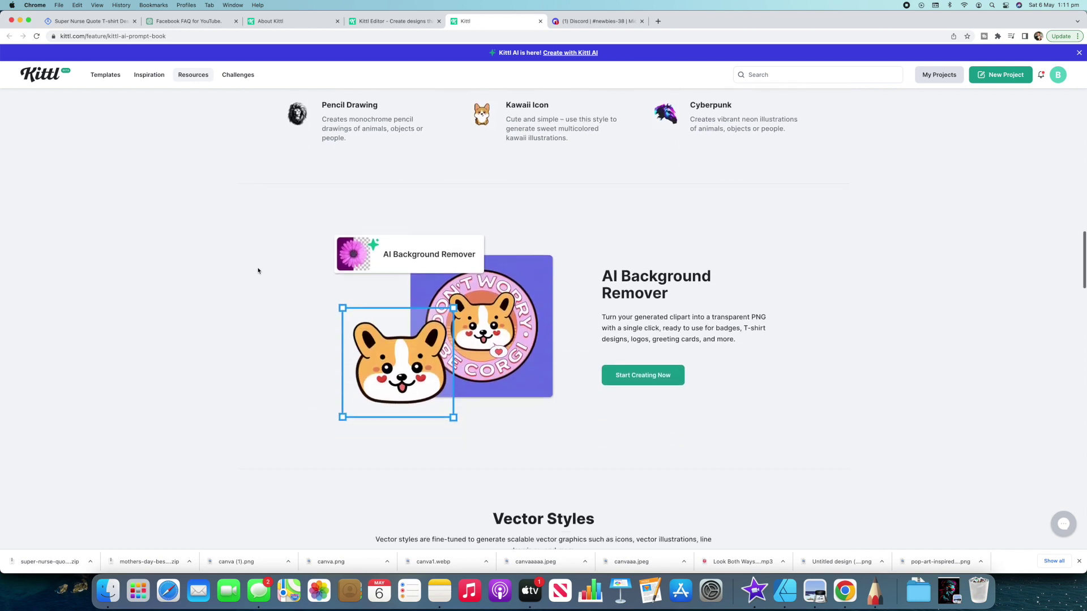
scroll(260, 281, down, 1)
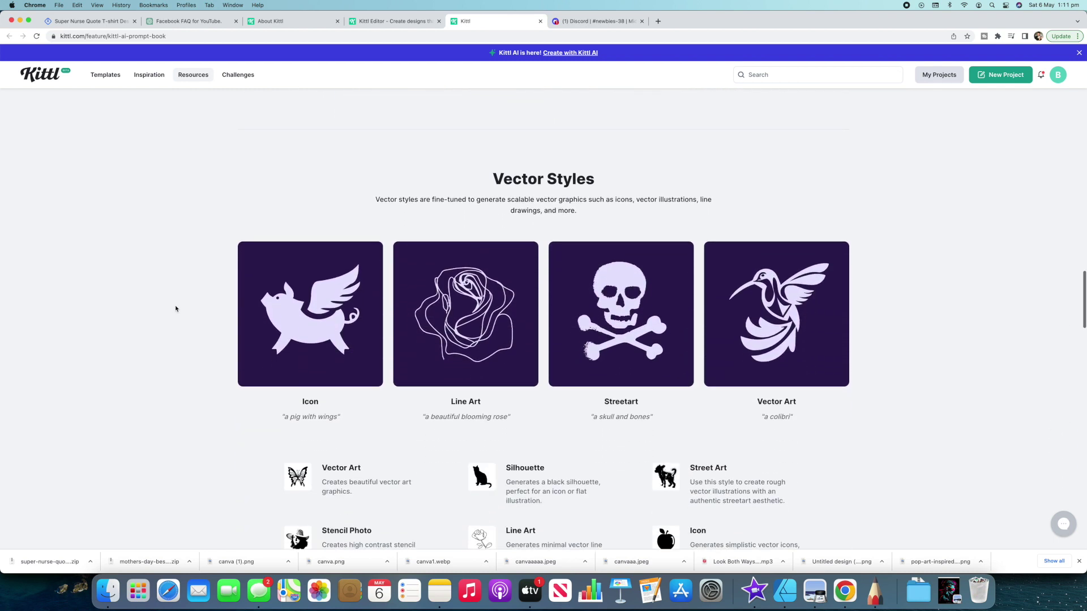
scroll(219, 306, down, 1)
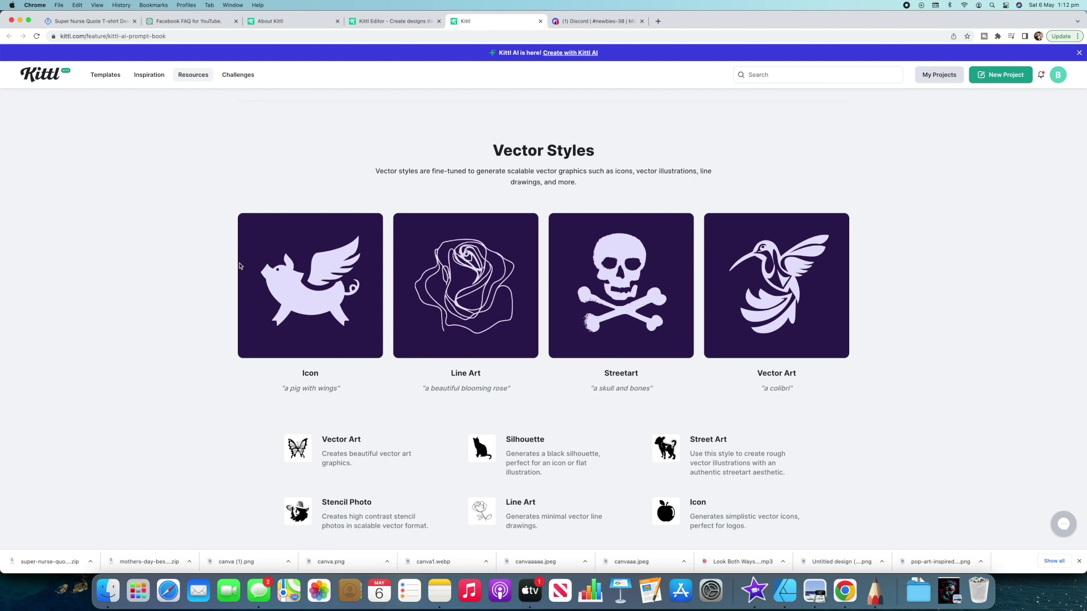
scroll(223, 258, down, 3)
scroll(223, 258, down, 10)
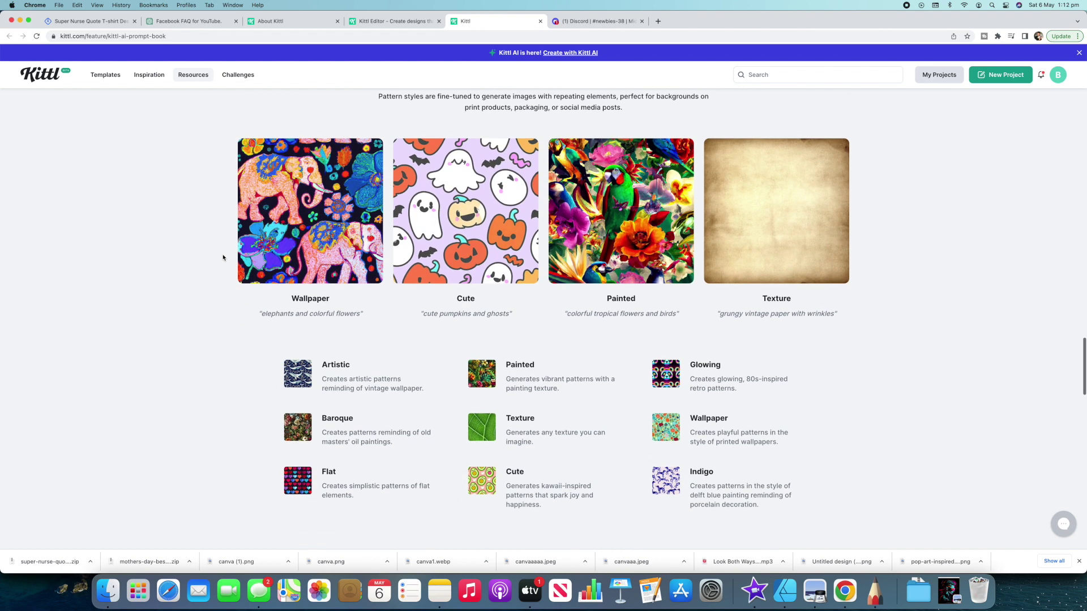
scroll(223, 257, down, 10)
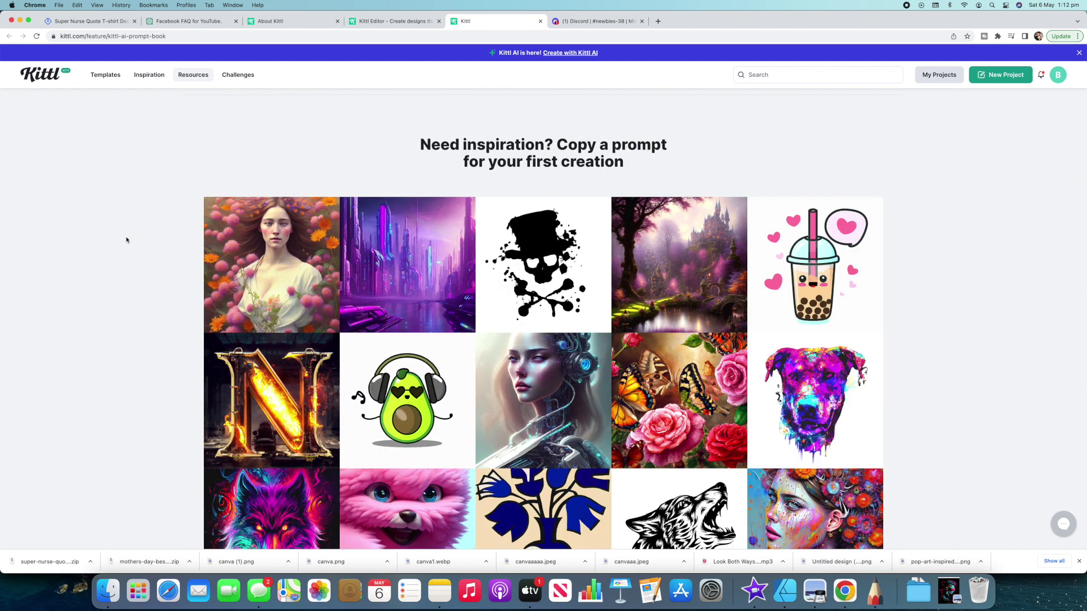
mouse_move(262, 250)
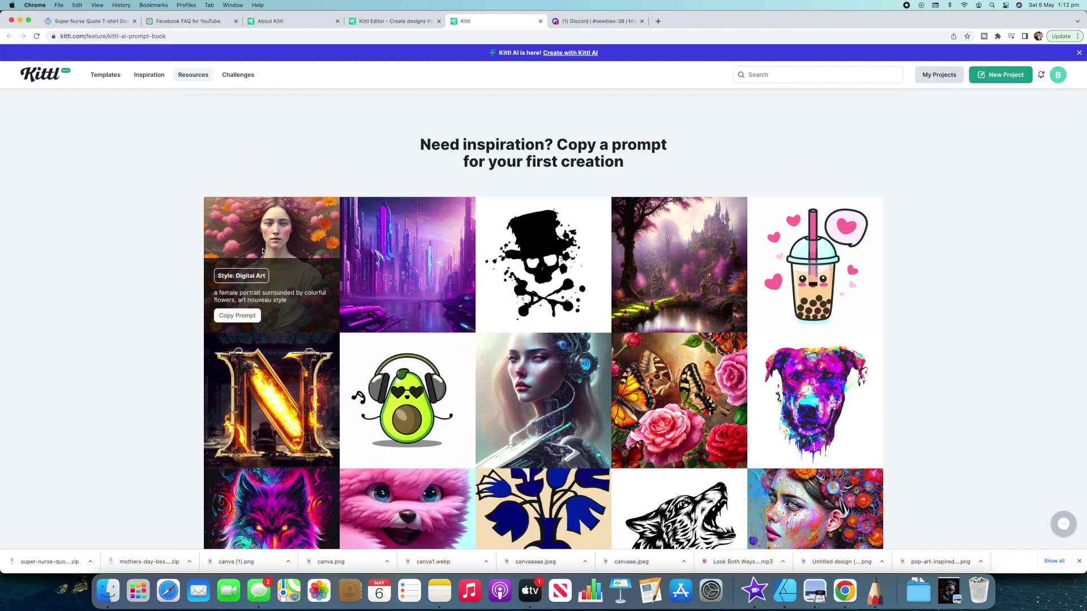
mouse_move(414, 258)
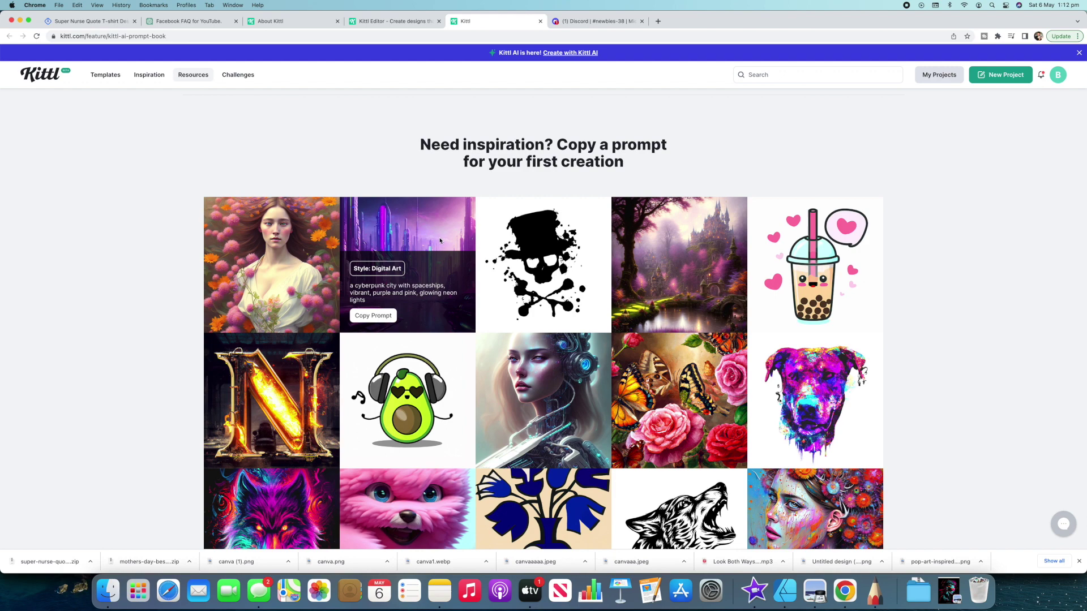
click(410, 26)
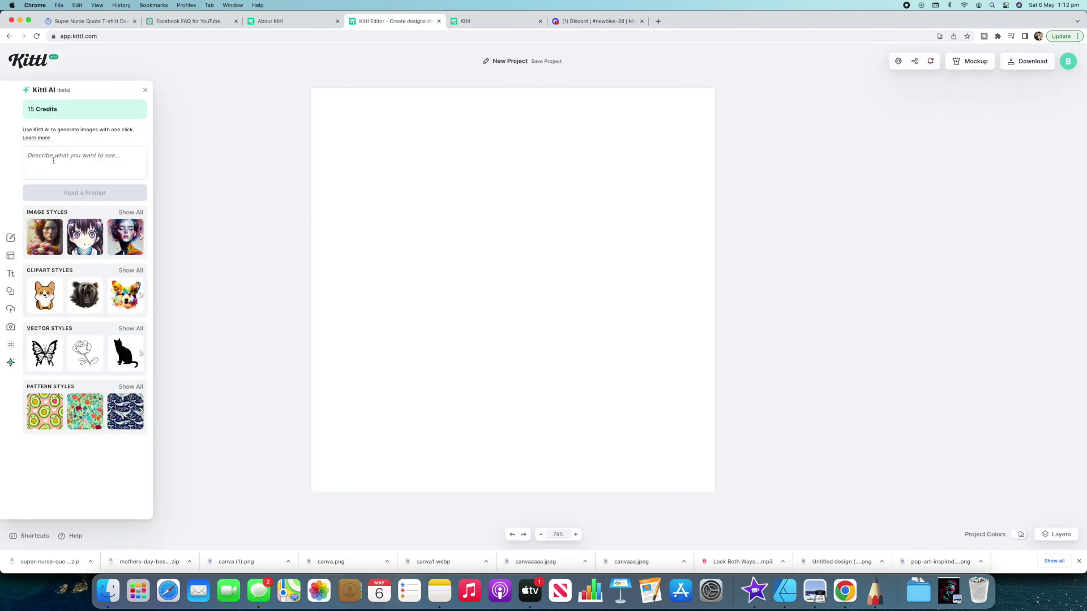
- Generate a neon cyberpunk city image from the pasted prompt plus 'red and blue', then enlarge it
click(53, 160)
text(a cyberpunk city with spaceships, vibrant, glowing neon lights)
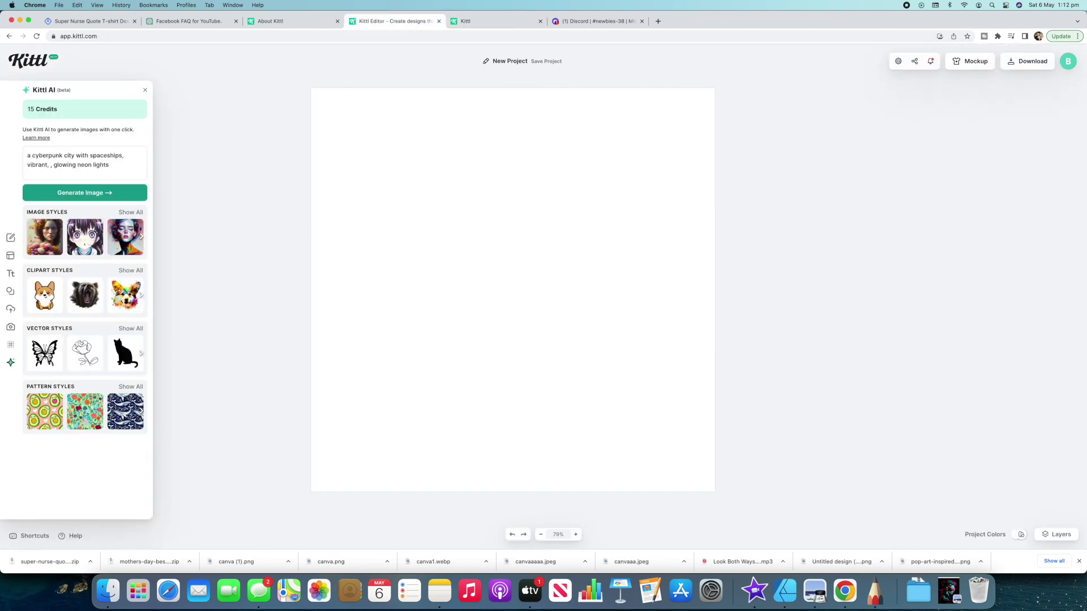
text(red and blue)
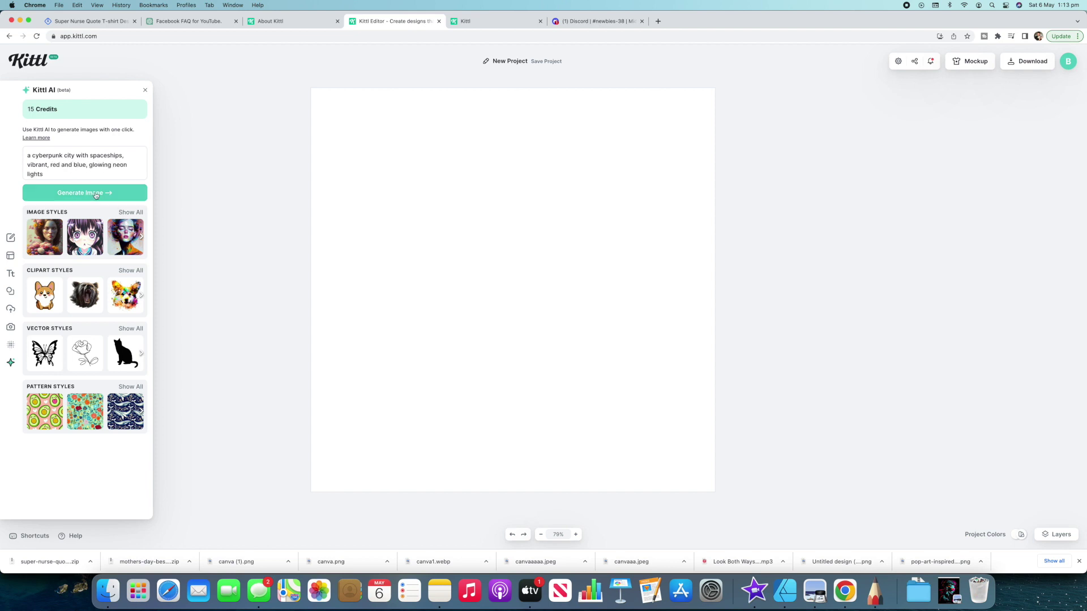
click(96, 194)
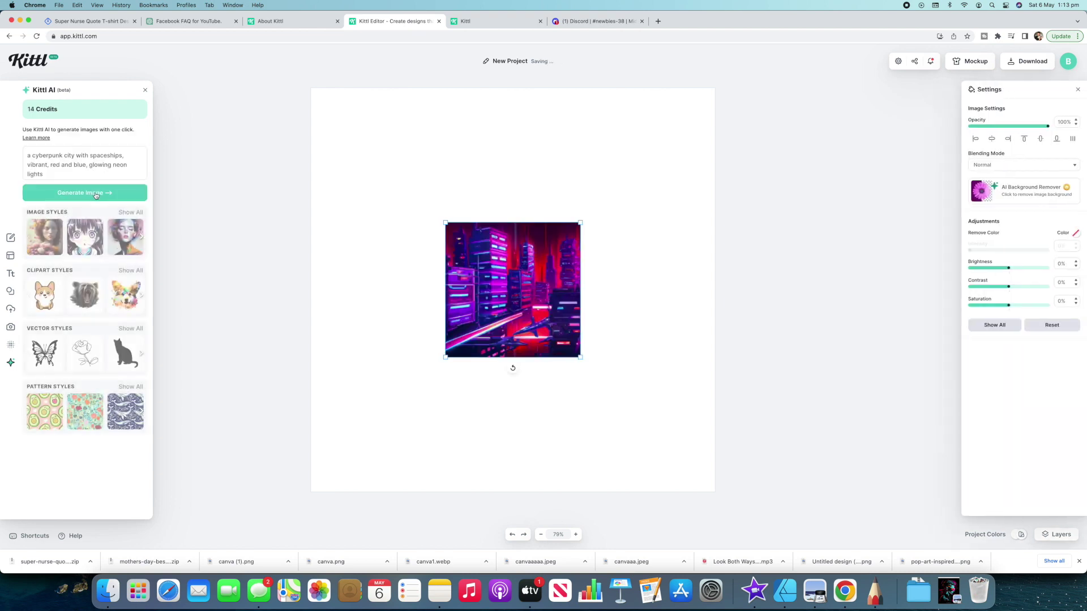
drag(445, 223, 365, 142)
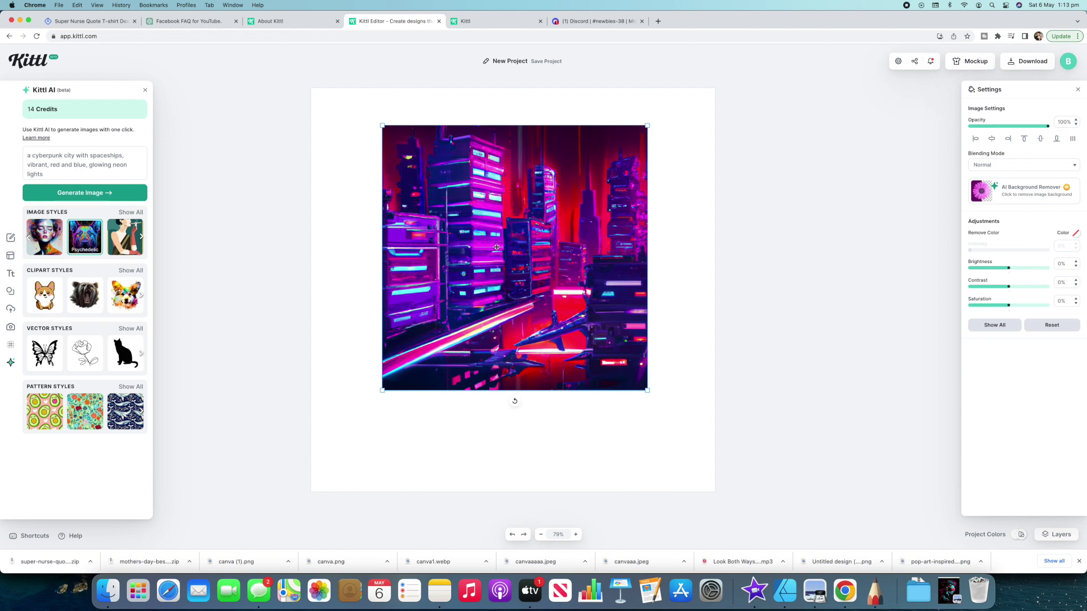
- Generate a Psychedelic-style 'futuristic robot lion with huge muscles', enlarge it to about 415px and shift it down-right
click(128, 214)
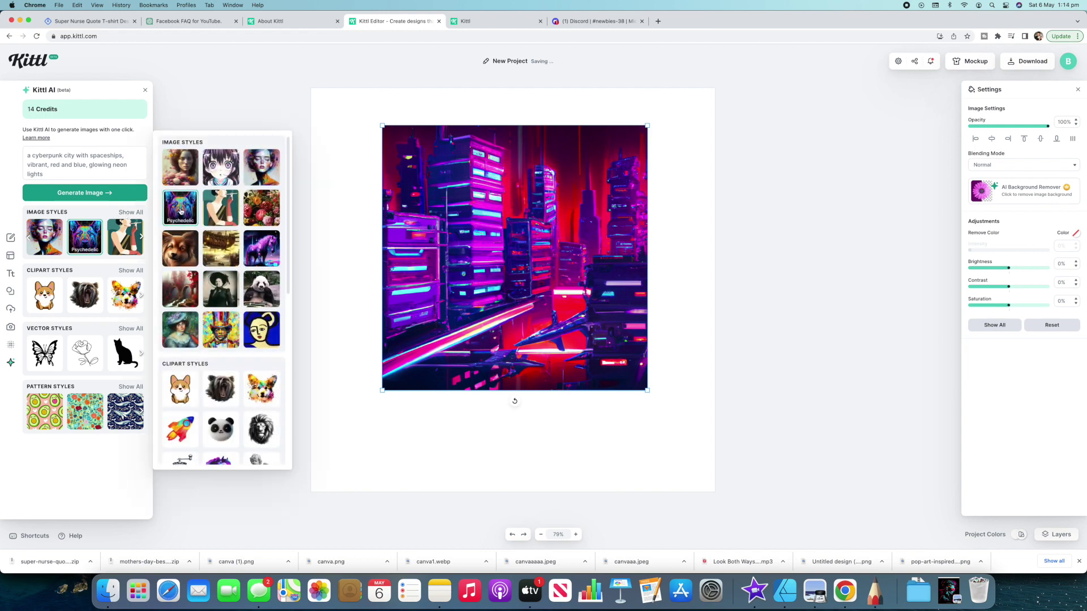
click(180, 211)
click(85, 164)
key(super+a)
text(futuristic robot lion with huge muscles)
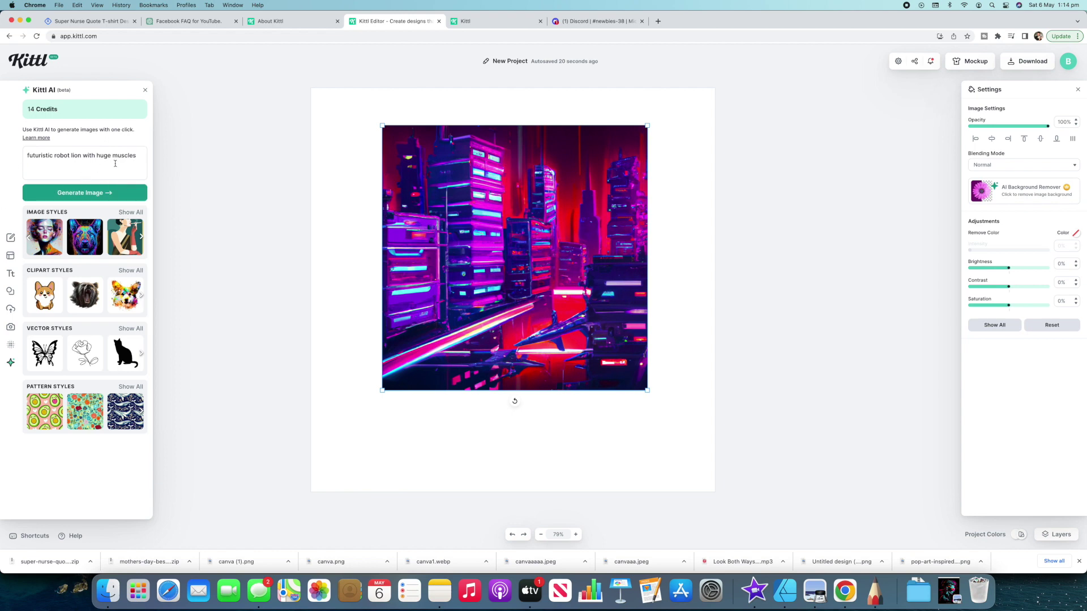
click(82, 236)
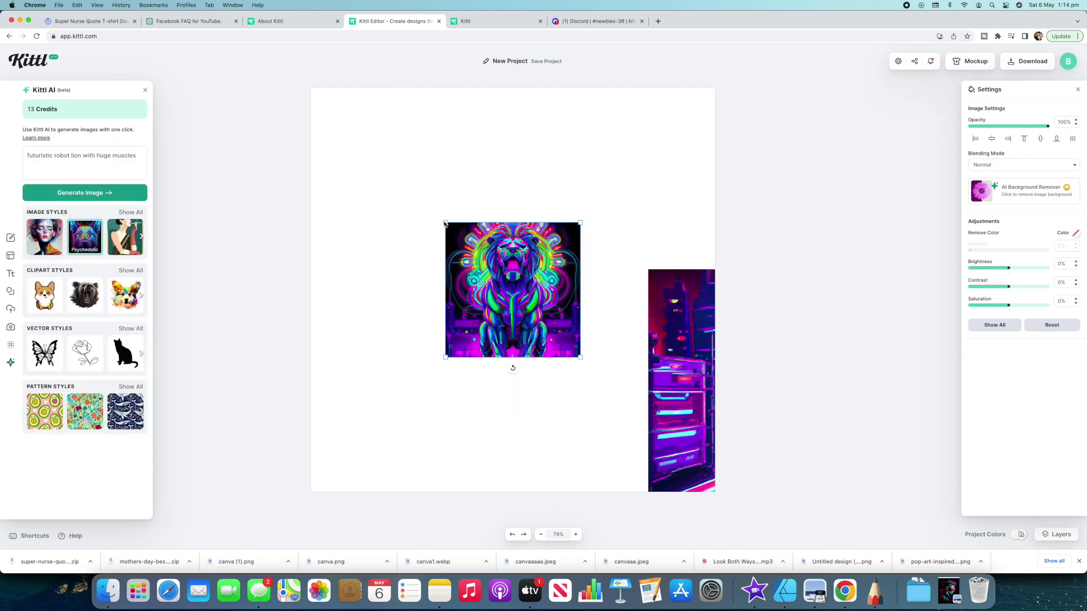
drag(444, 222, 339, 129)
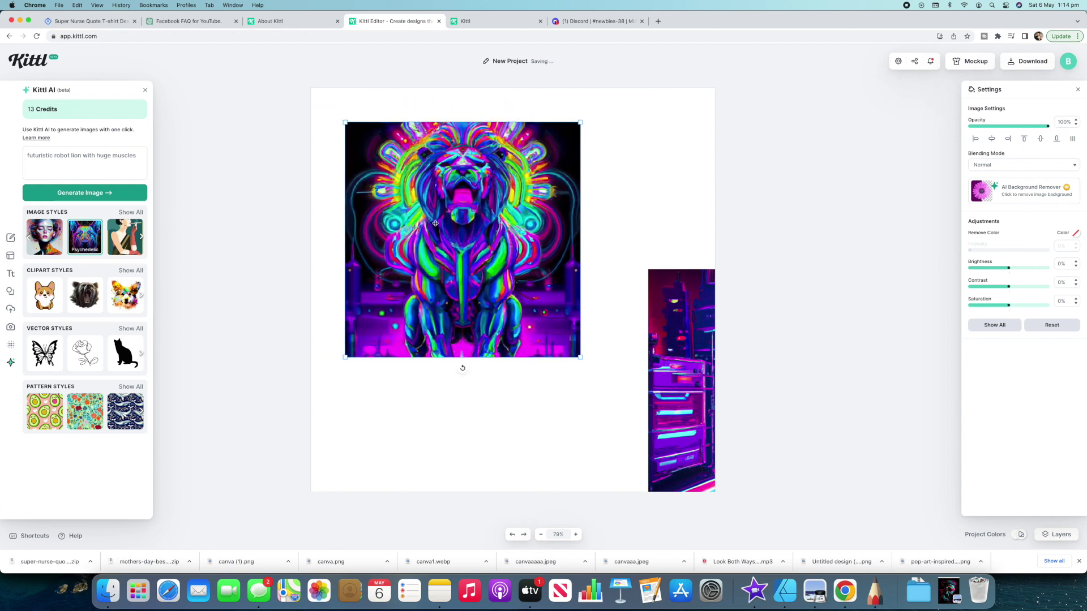
drag(435, 223, 457, 258)
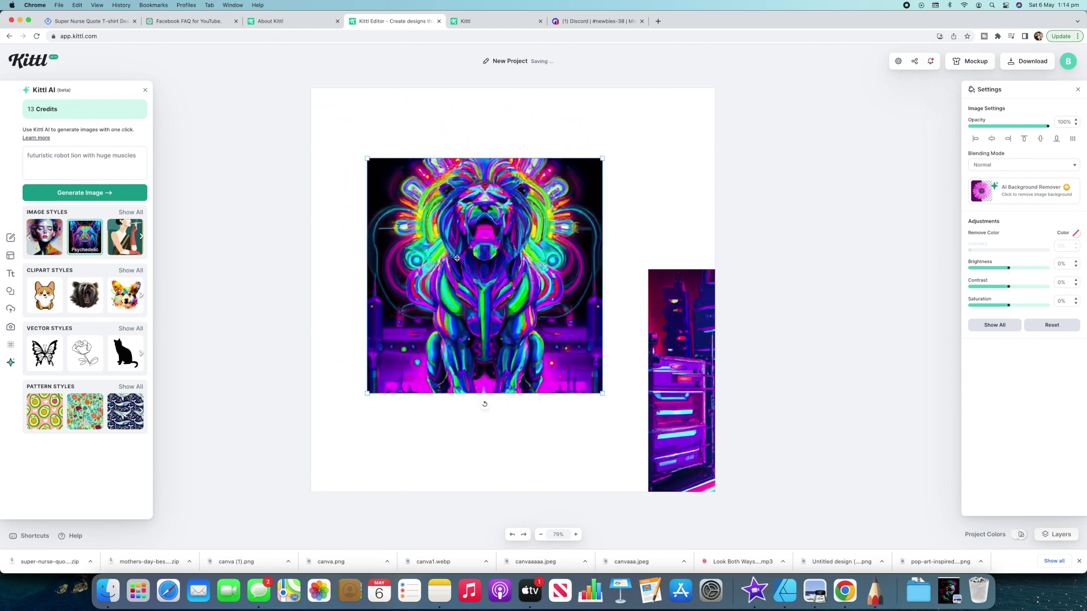
- Generate a Detailed Drawing robot lion clipart and enlarge it
click(85, 295)
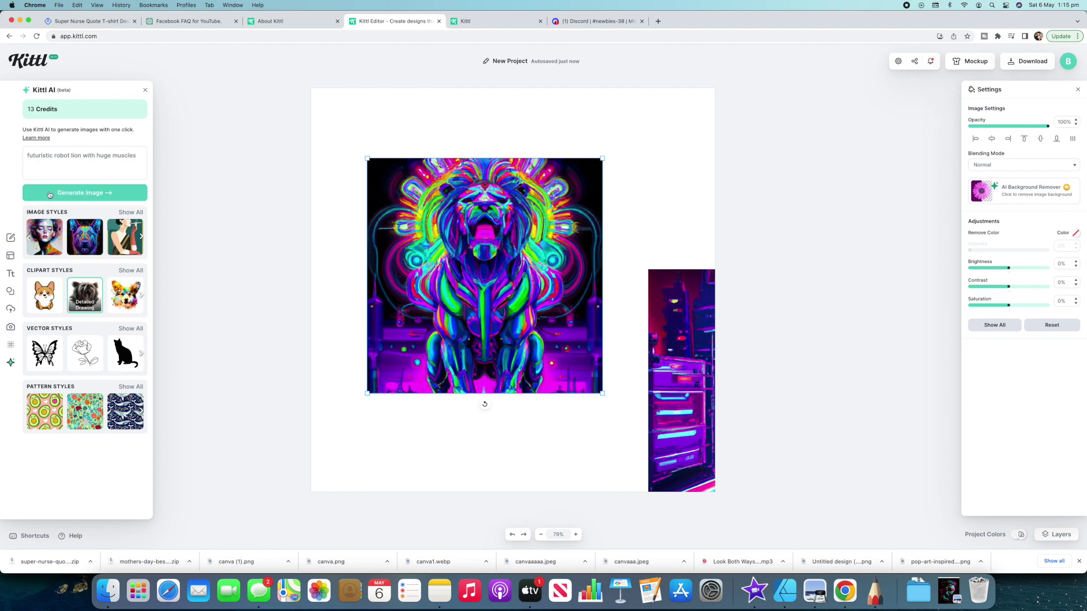
click(88, 194)
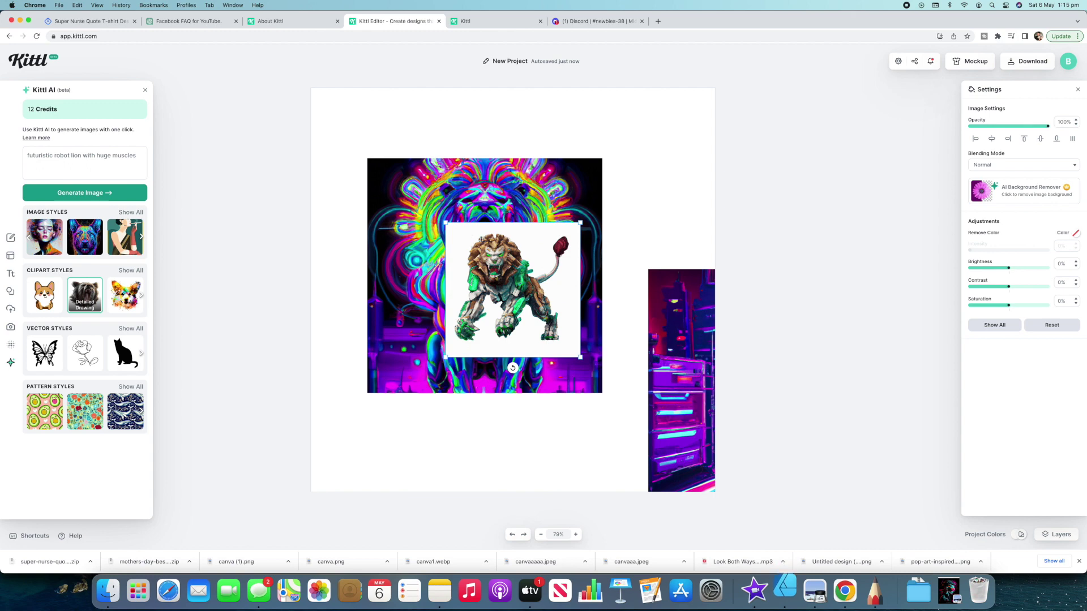
drag(445, 222, 328, 165)
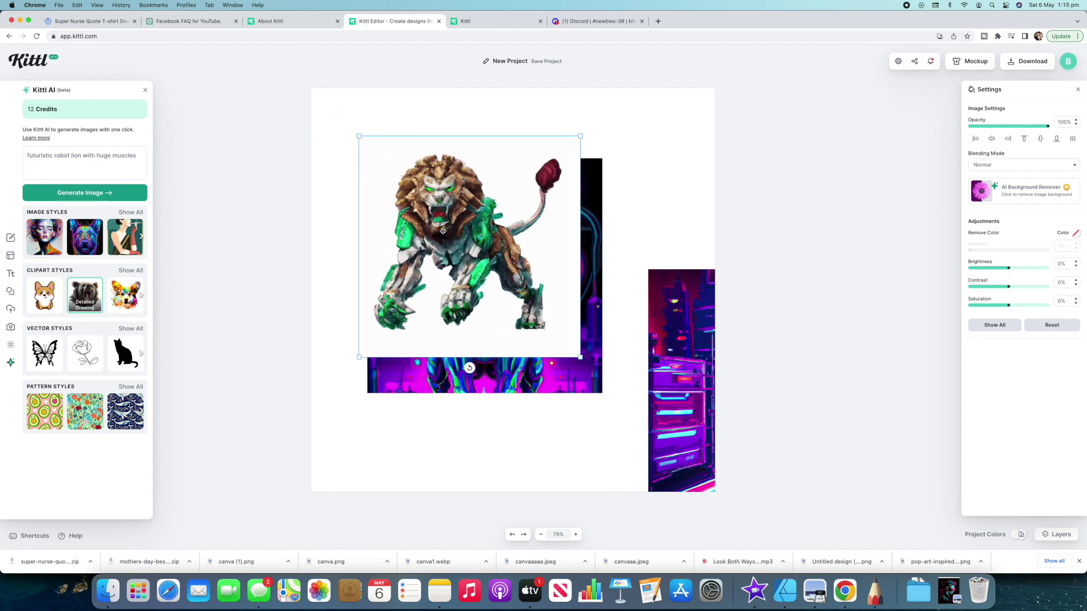
- Move the robot lion clipart to the top-right corner and the neon lion to the bottom-left
drag(444, 231, 452, 256)
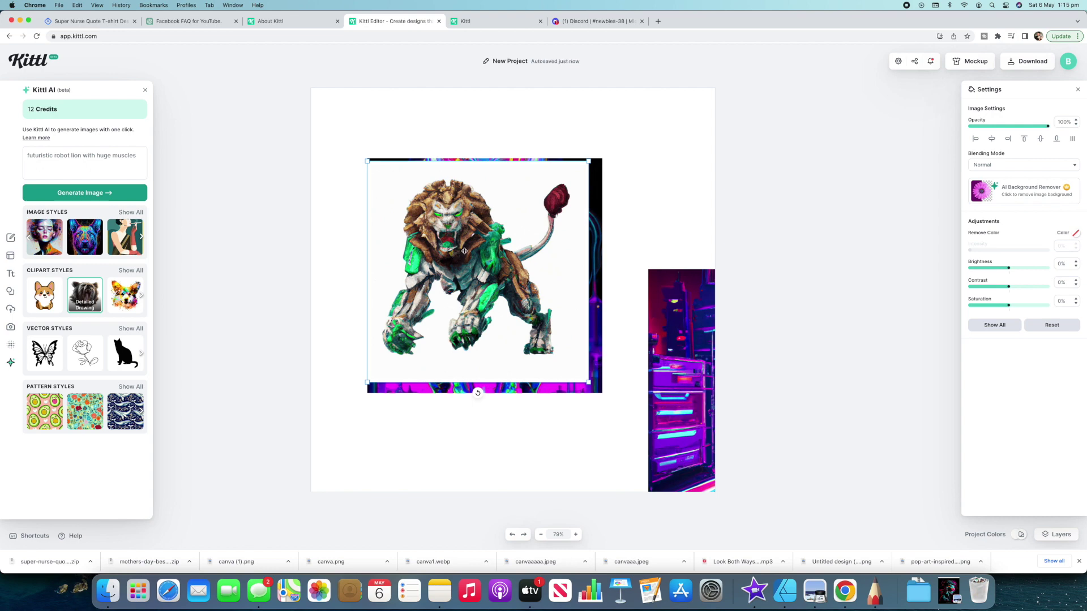
drag(464, 251, 750, 97)
drag(490, 306, 275, 504)
click(488, 22)
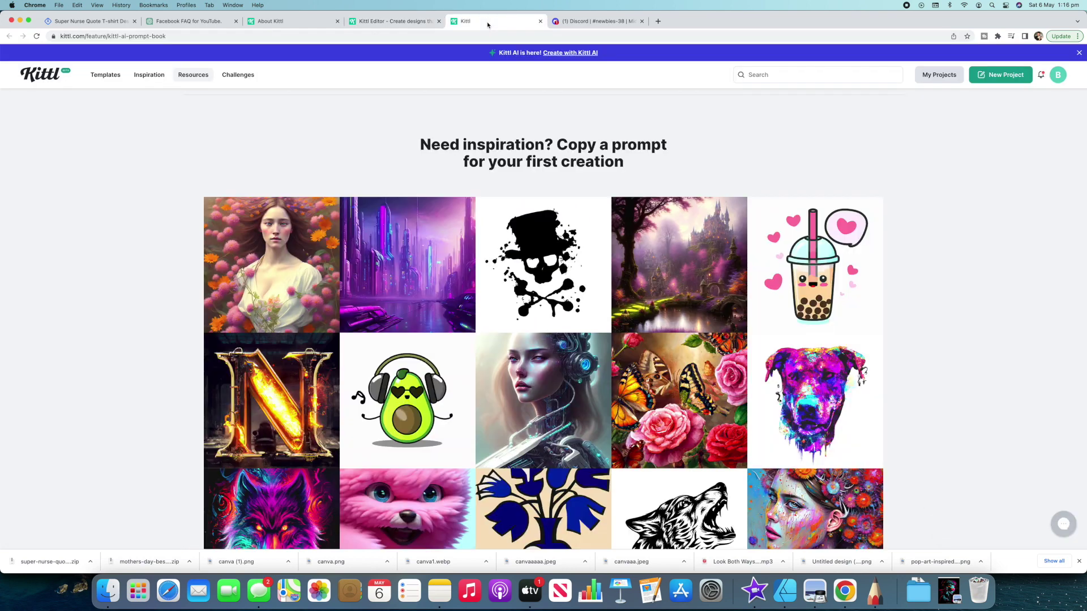
scroll(170, 223, up, 20)
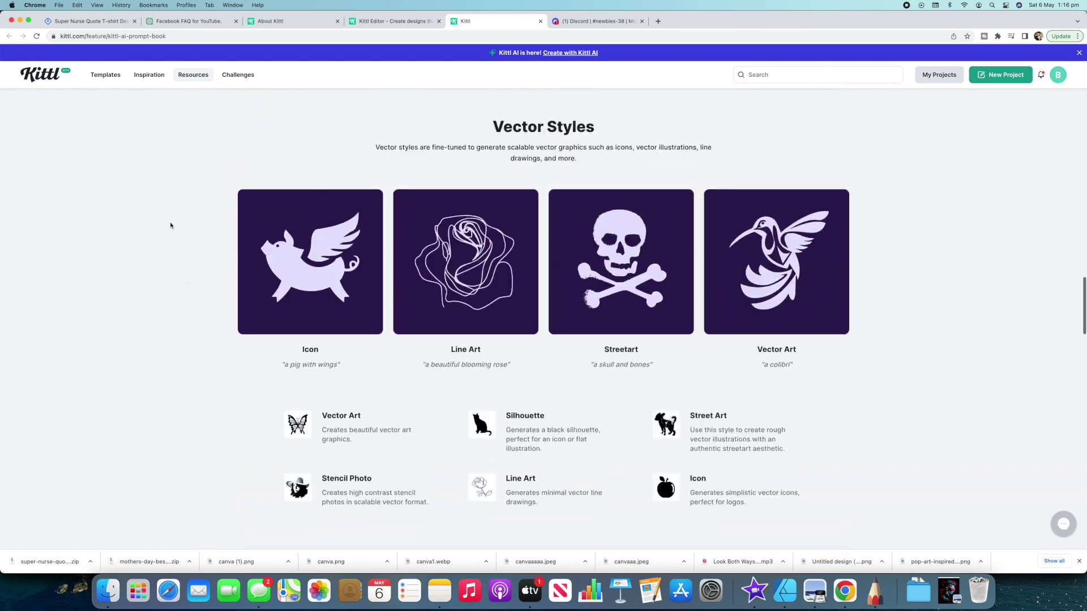
scroll(271, 318, down, 15)
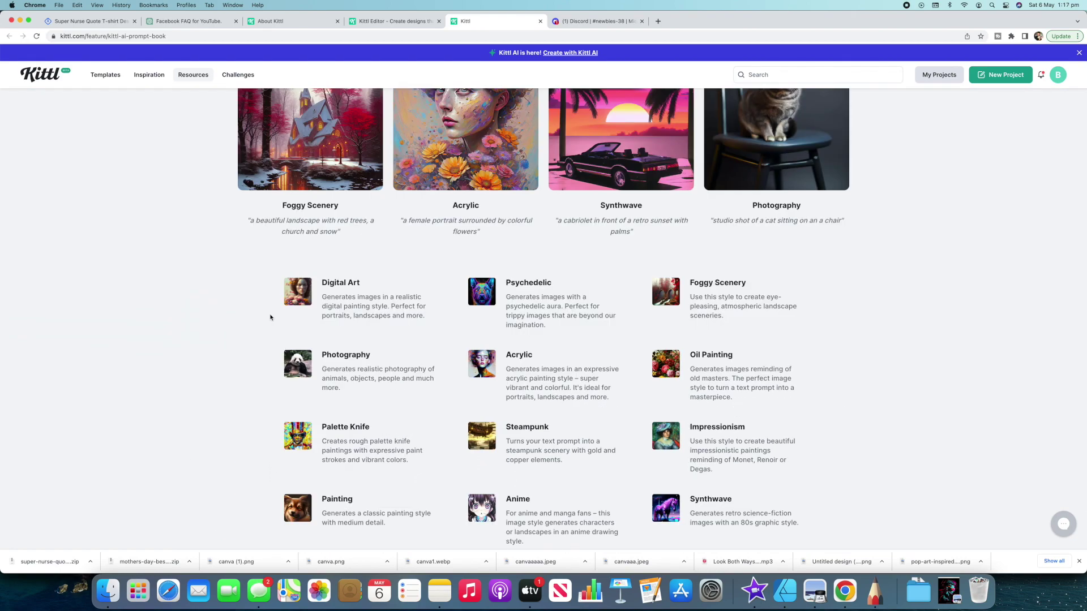
scroll(274, 315, up, 1)
scroll(274, 315, down, 2)
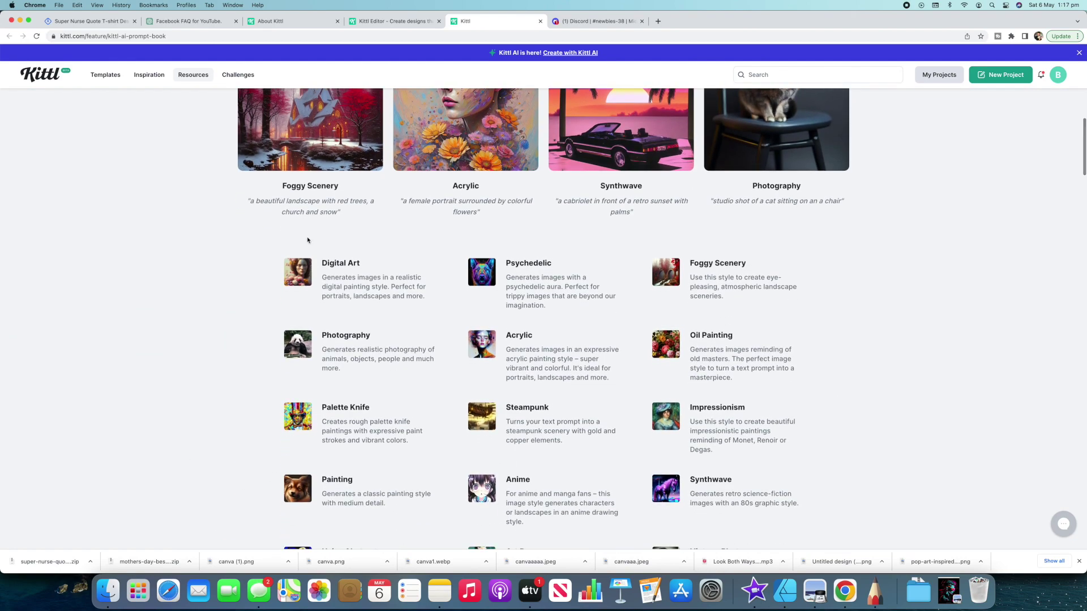
key(ctrl+shift+Tab)
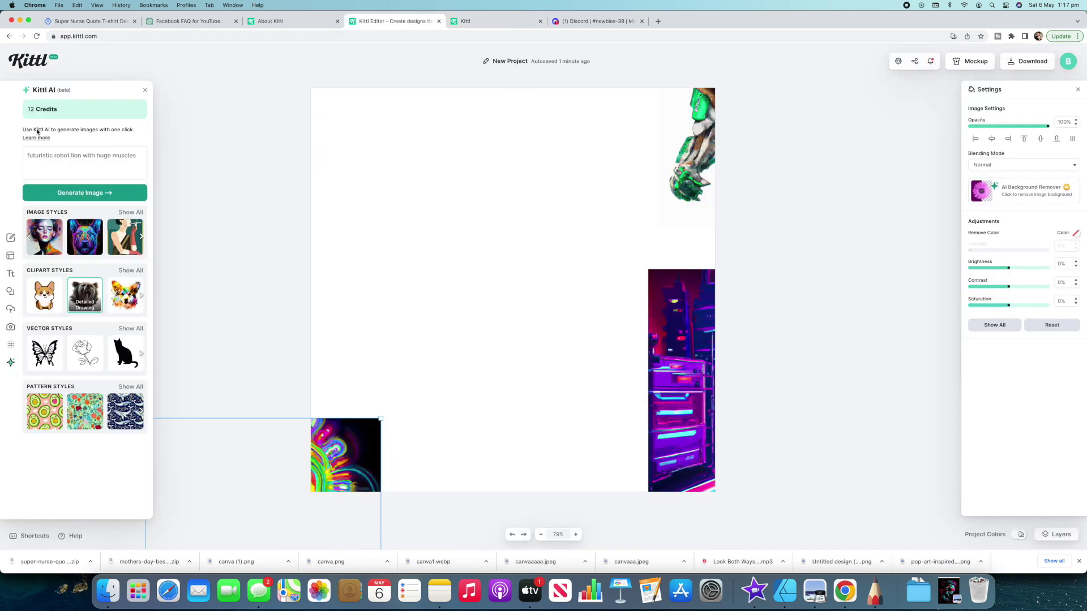
- Replace the prompt with 'a beautiful beach' and generate it in the Steampunk style
drag(135, 155, 23, 158)
text(a beautiful beach)
click(131, 212)
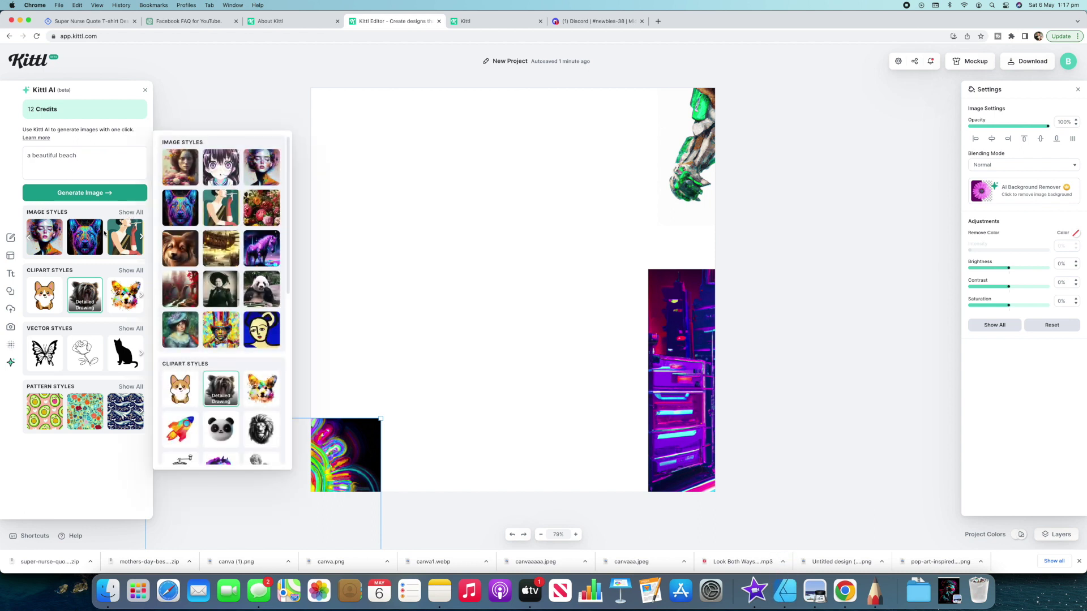
click(222, 247)
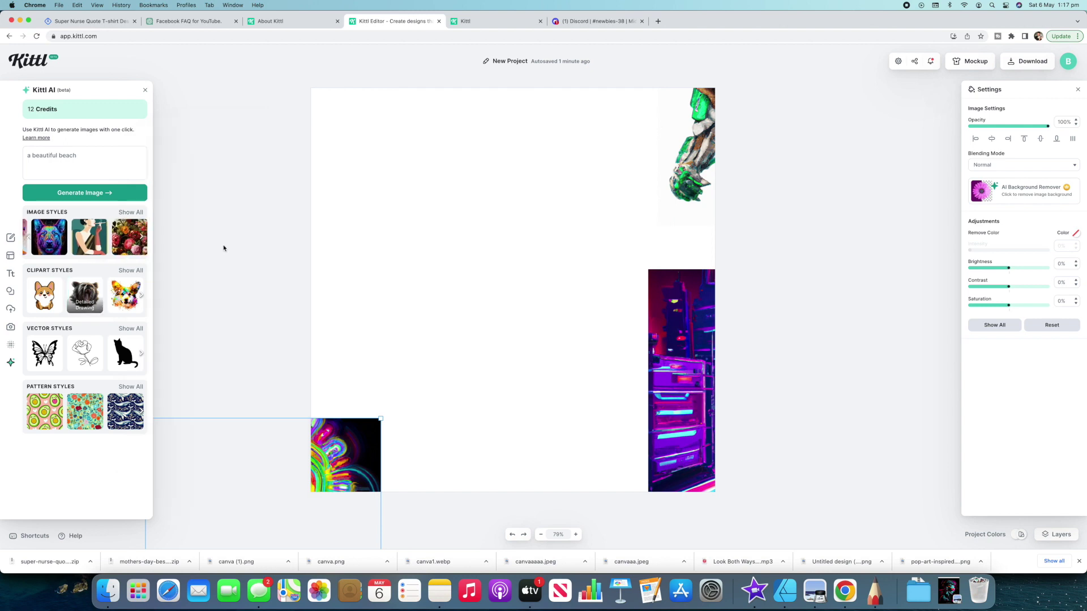
click(94, 194)
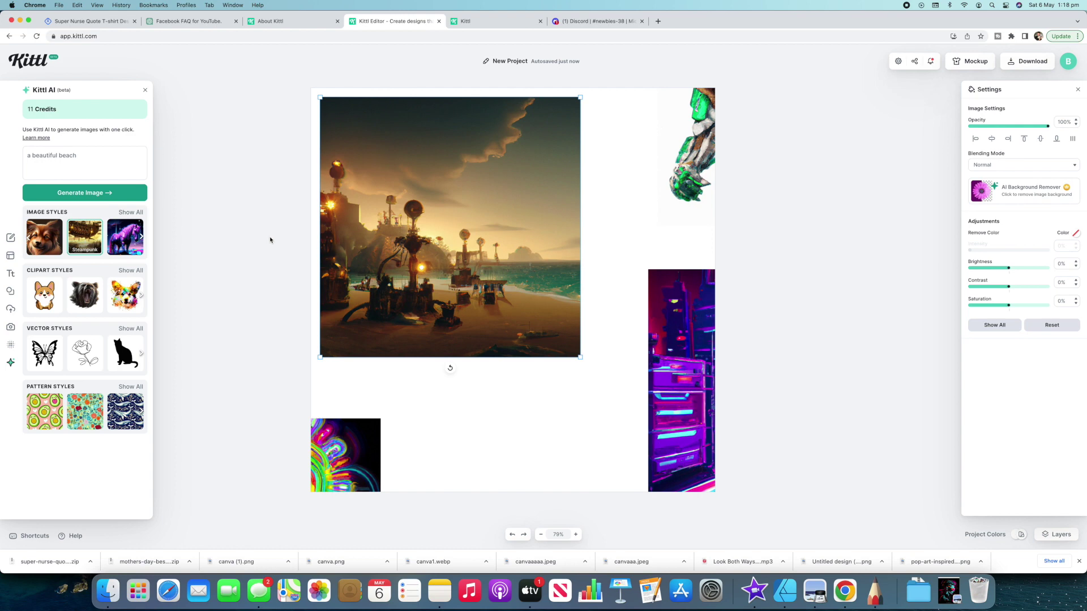
- Move the beach image lower-left, then generate a Color Splatter 'labrador retriever' clipart and move it down-right
drag(504, 162, 301, 356)
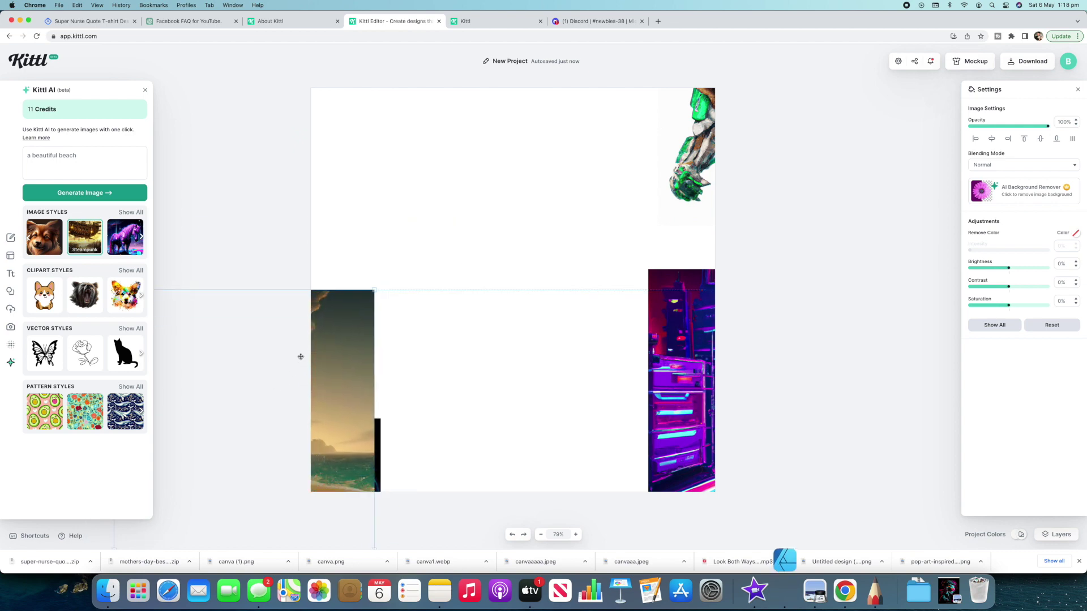
triple_click(85, 159)
key(BackSpace)
text(labrador retriever)
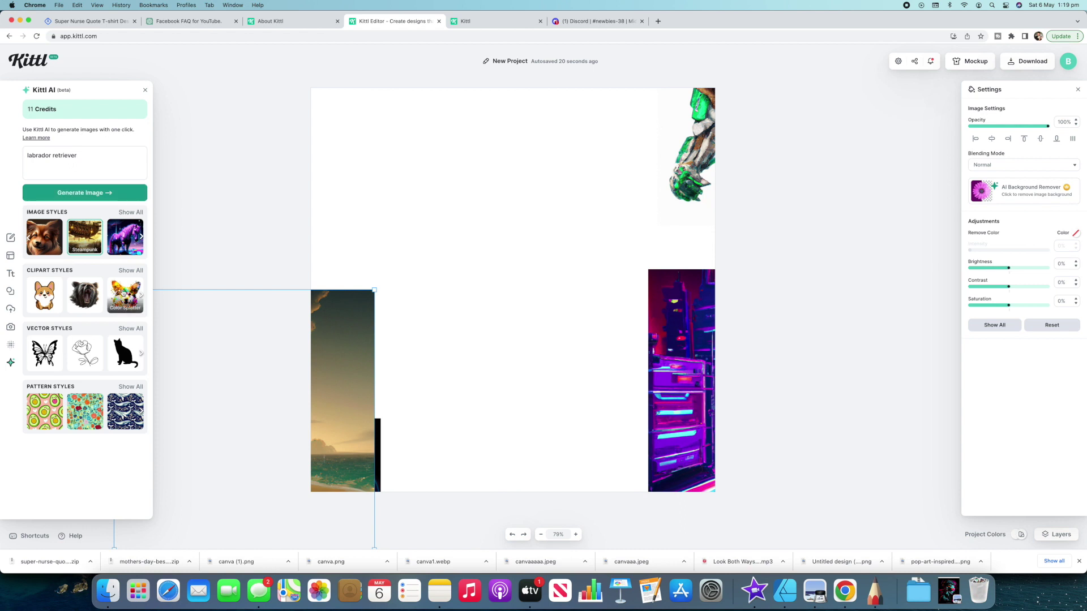
click(122, 293)
click(73, 193)
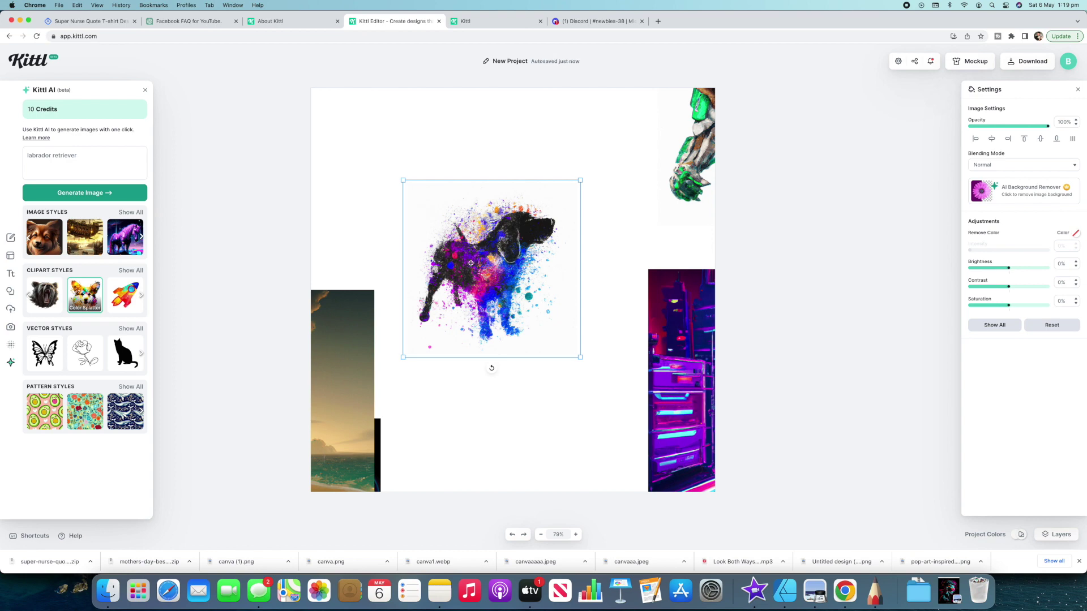
drag(472, 264, 506, 447)
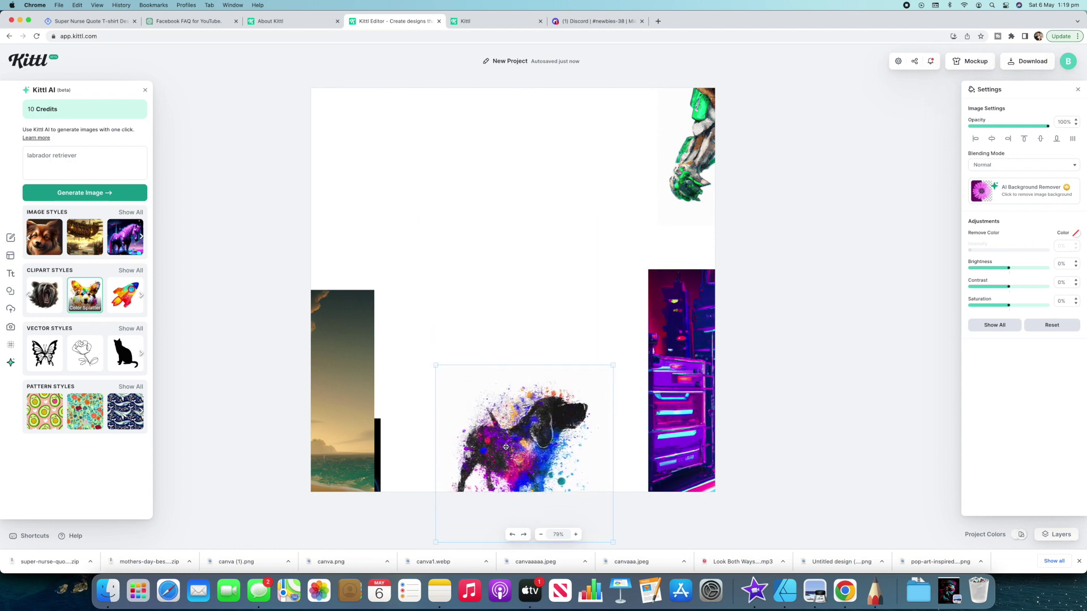
- Generate a Painting-style labrador retriever image and drag it to the bottom-right corner
click(45, 235)
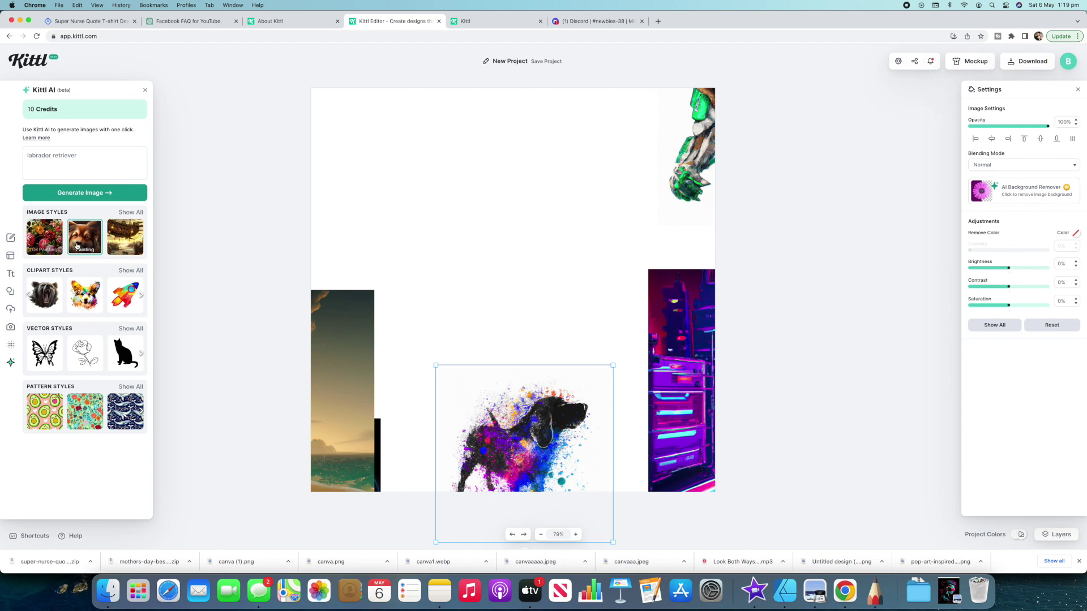
click(86, 193)
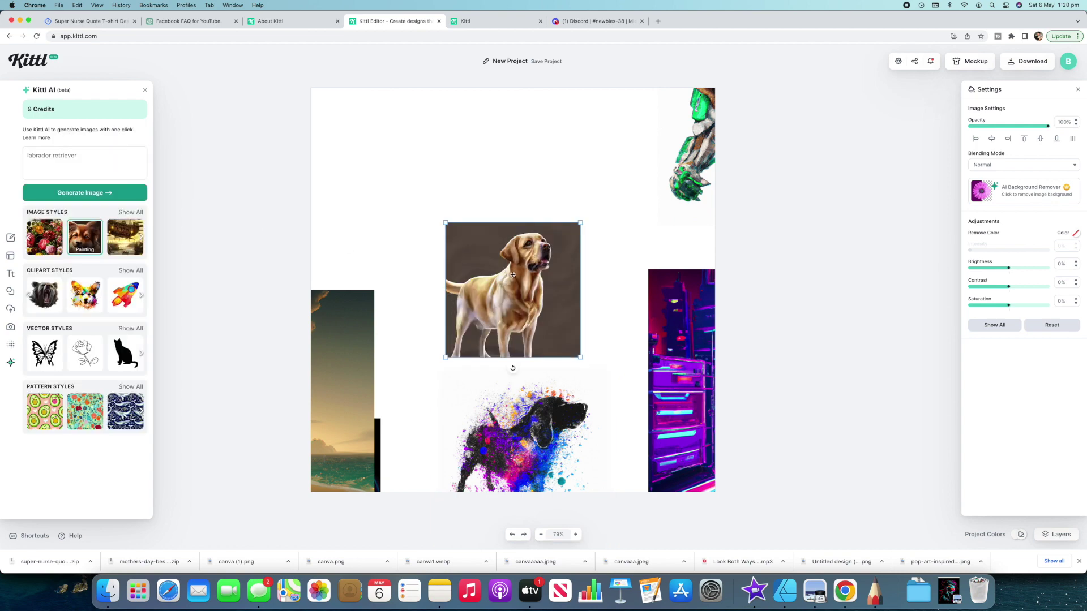
drag(487, 280, 636, 461)
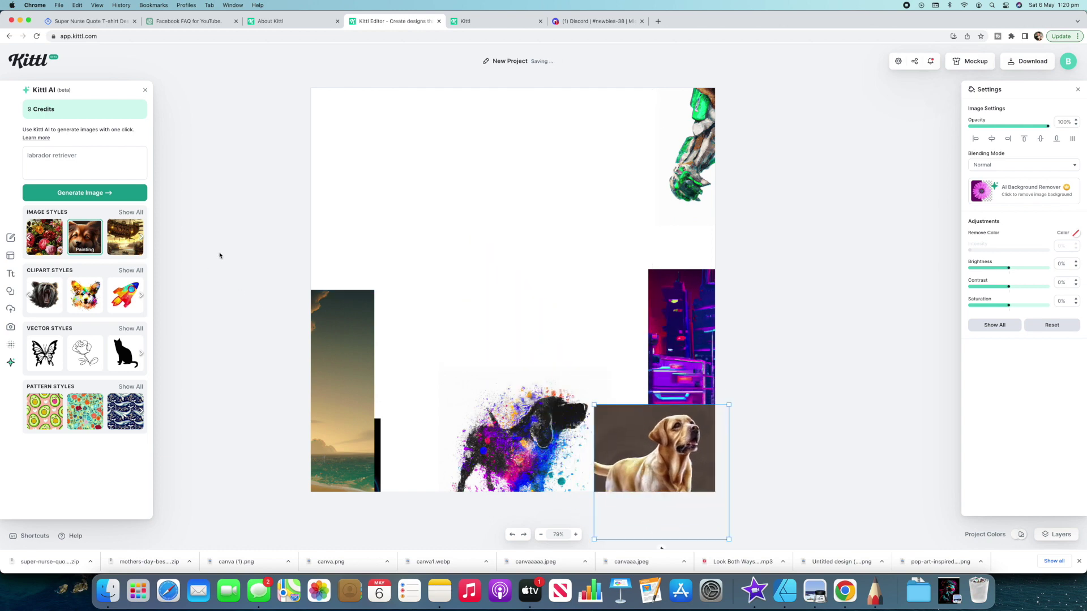
click(130, 212)
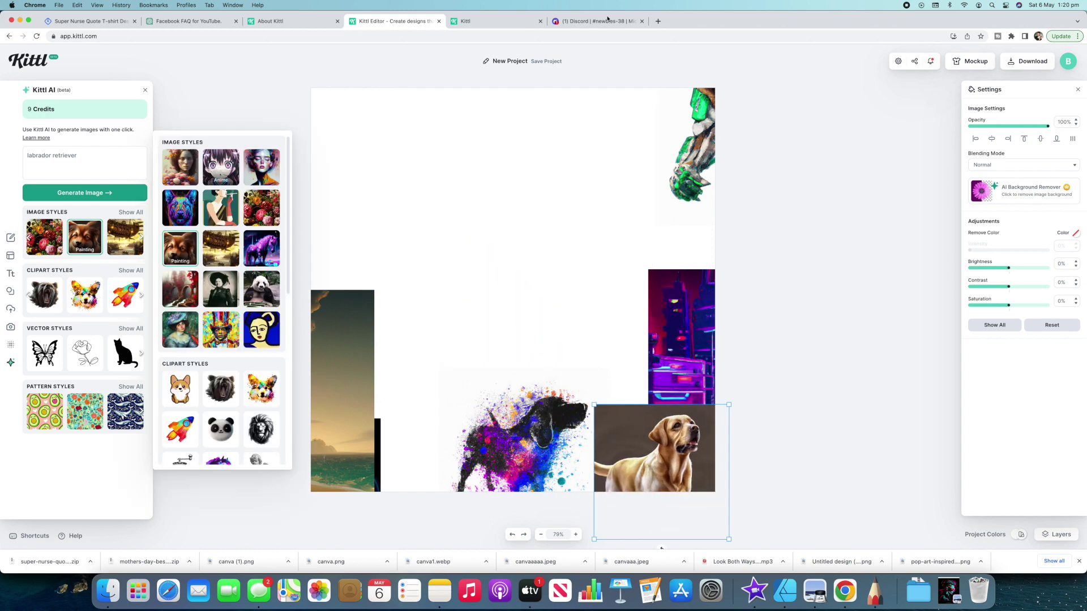
- Generate an Anime-style image of 'busy city with heaps of people'
drag(83, 153, 20, 157)
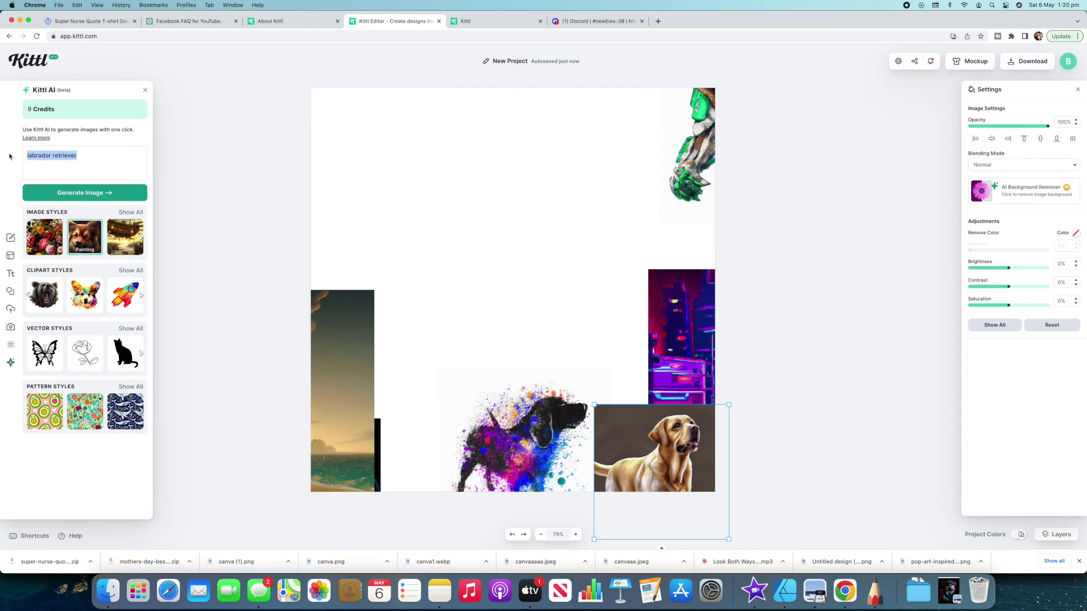
text(busy city)
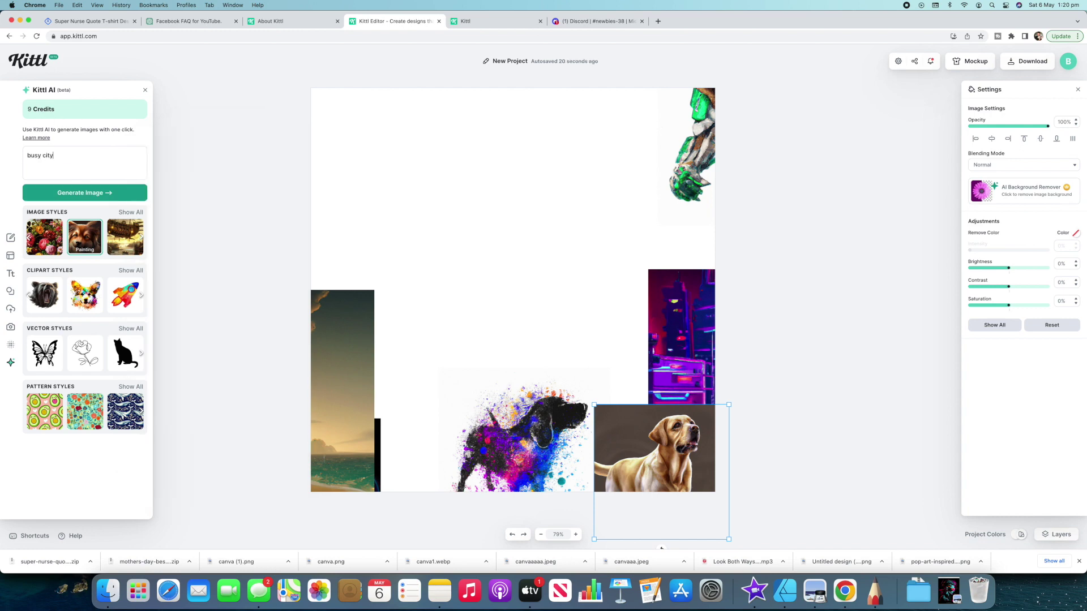
click(124, 213)
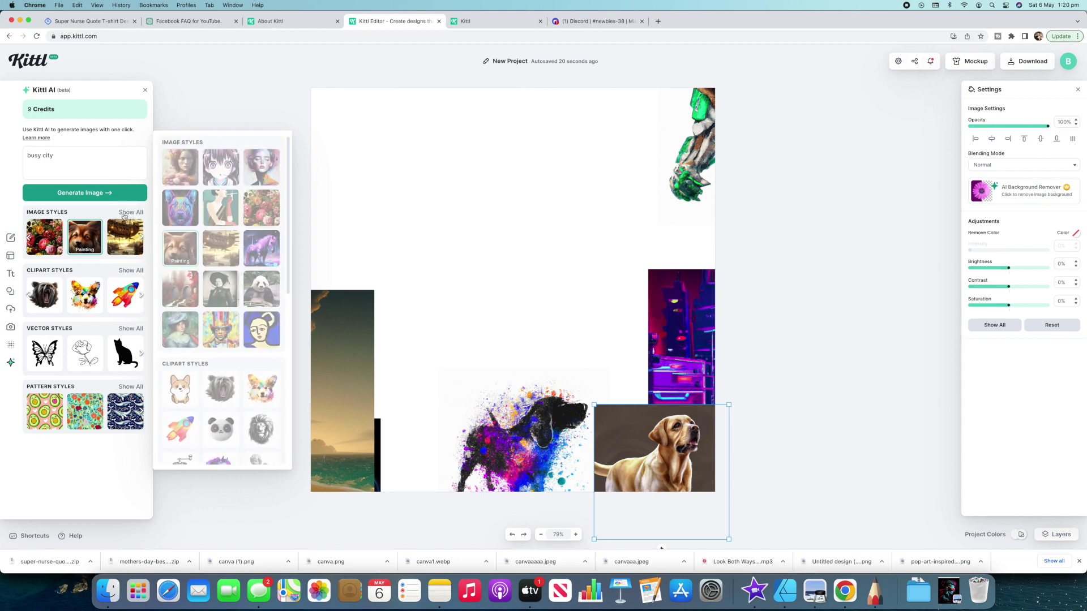
click(221, 178)
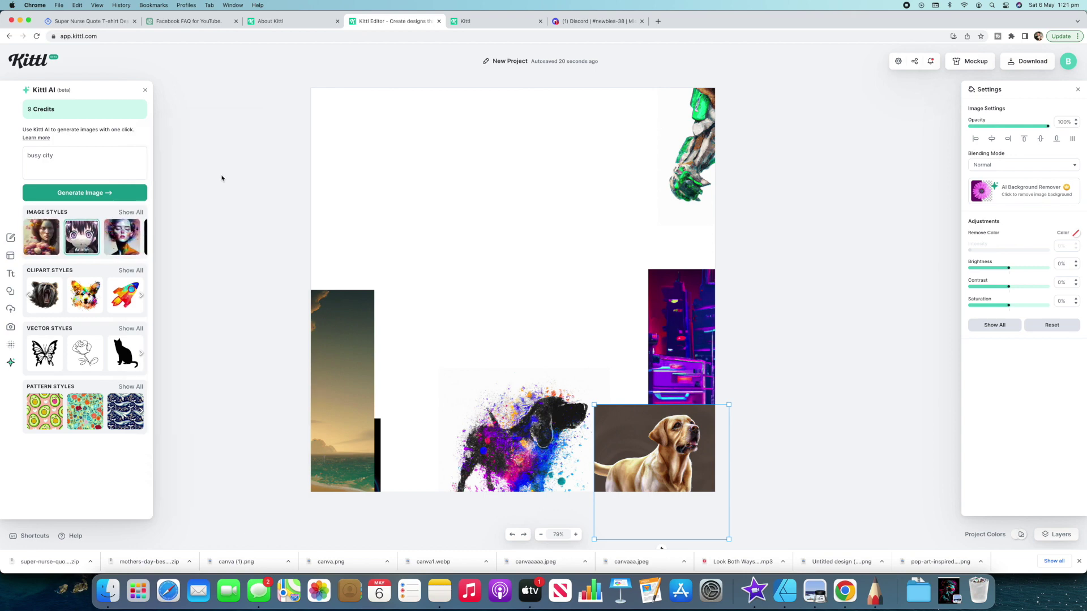
click(85, 156)
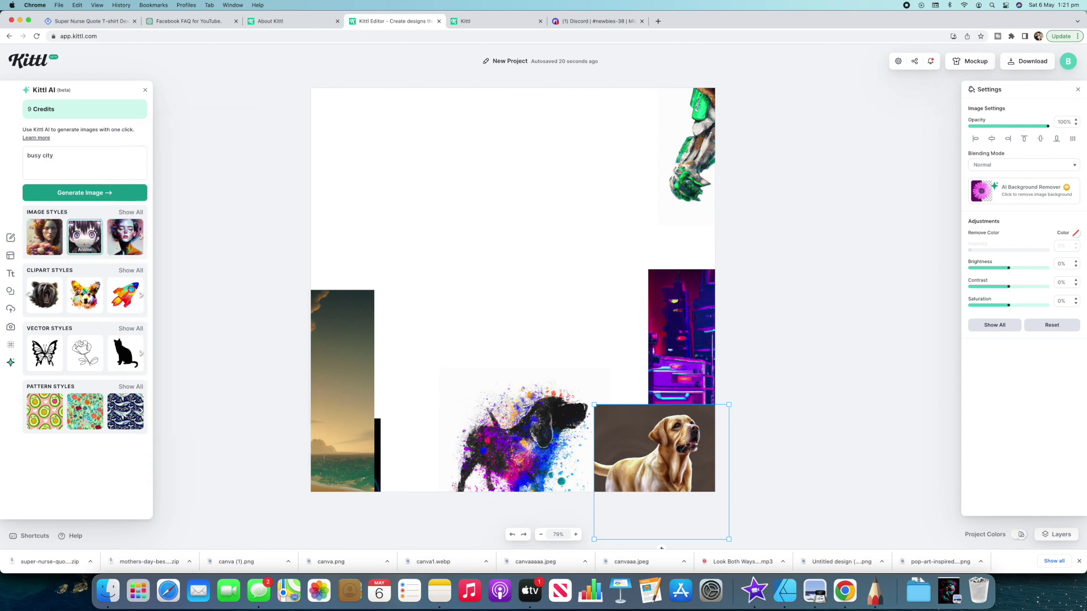
text(with heaps of people)
key(Return)
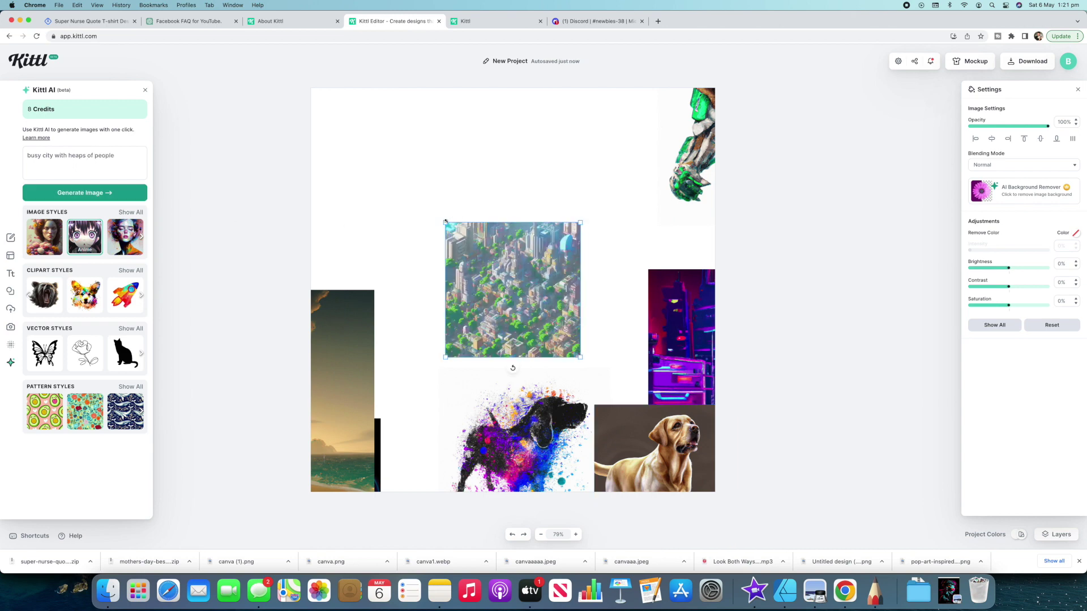
- Enlarge the city image and drag it to the canvas bottom beside the labrador
drag(445, 223, 326, 103)
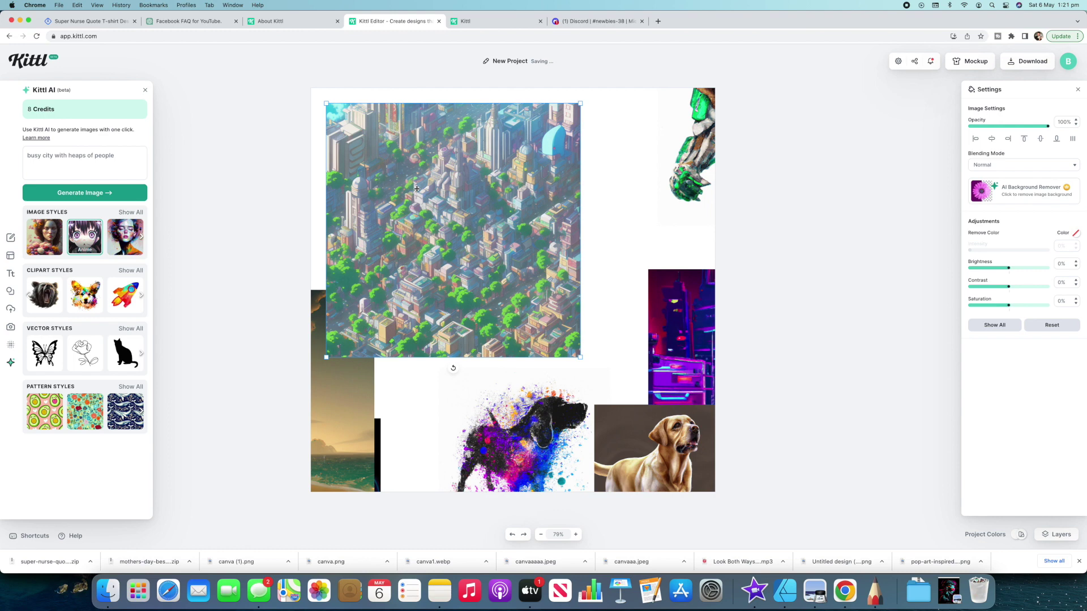
drag(417, 188, 421, 455)
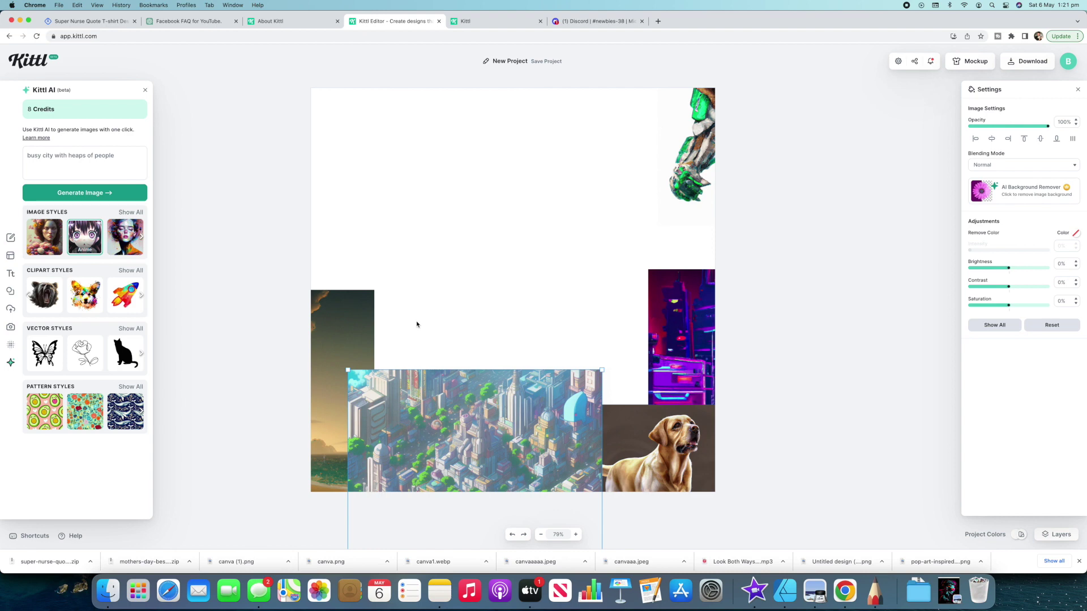
triple_click(71, 156)
- Generate 'muscle man lifting weights at the beach' and enlarge the result
text(muscle man lifting weights at the beach)
key(Return)
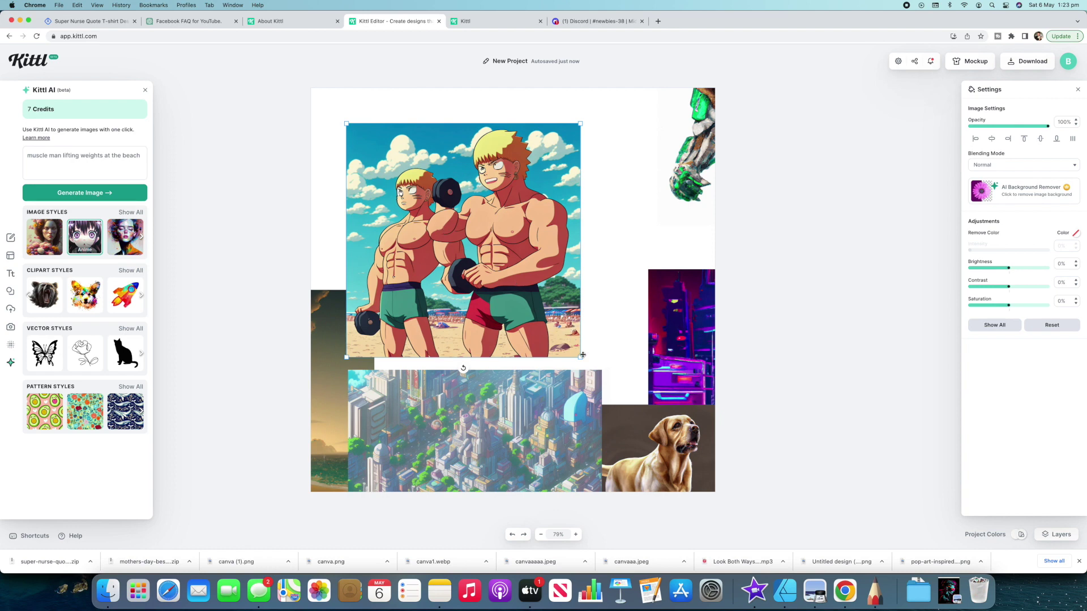
drag(580, 357, 665, 442)
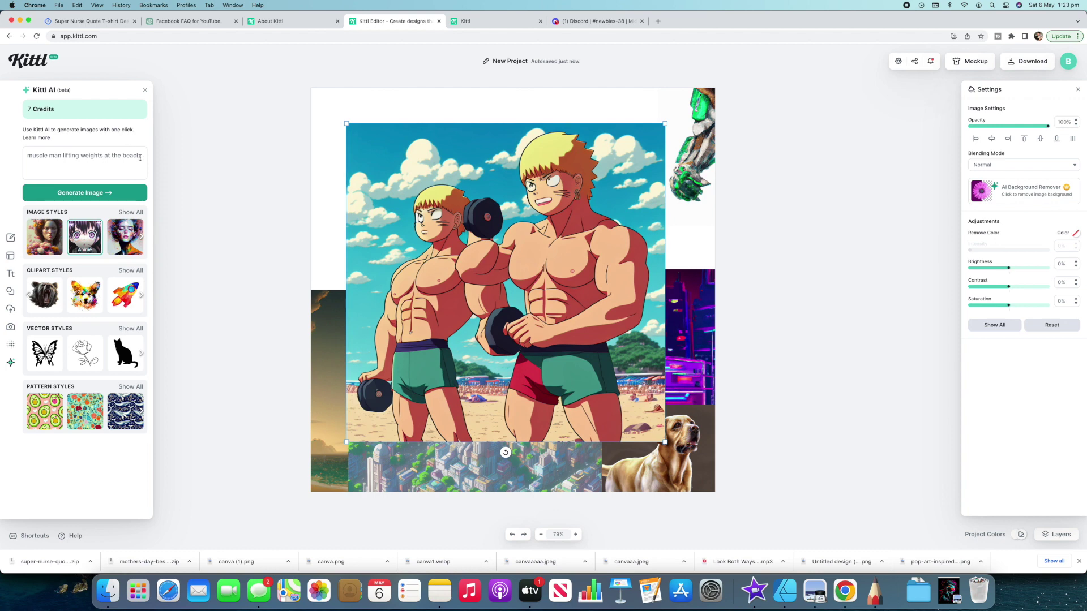
- Change the prompt's ending from 'at the beach' to 'in the gym'
click(140, 158)
key(BackSpace)
key(BackSpace)
key(BackSpace)
key(BackSpace)
key(BackSpace)
key(BackSpace)
key(BackSpace)
key(BackSpace)
key(BackSpace)
key(BackSpace)
text(in th)
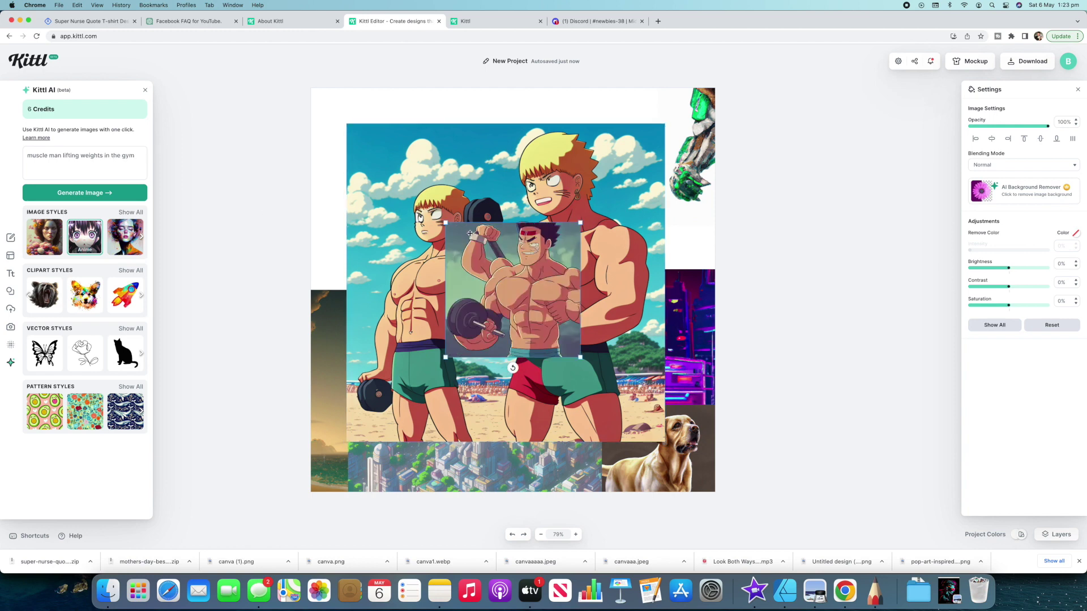
- Enlarge the gym weightlifter image toward the upper-left and expand the full Vector Styles list
drag(445, 222, 331, 128)
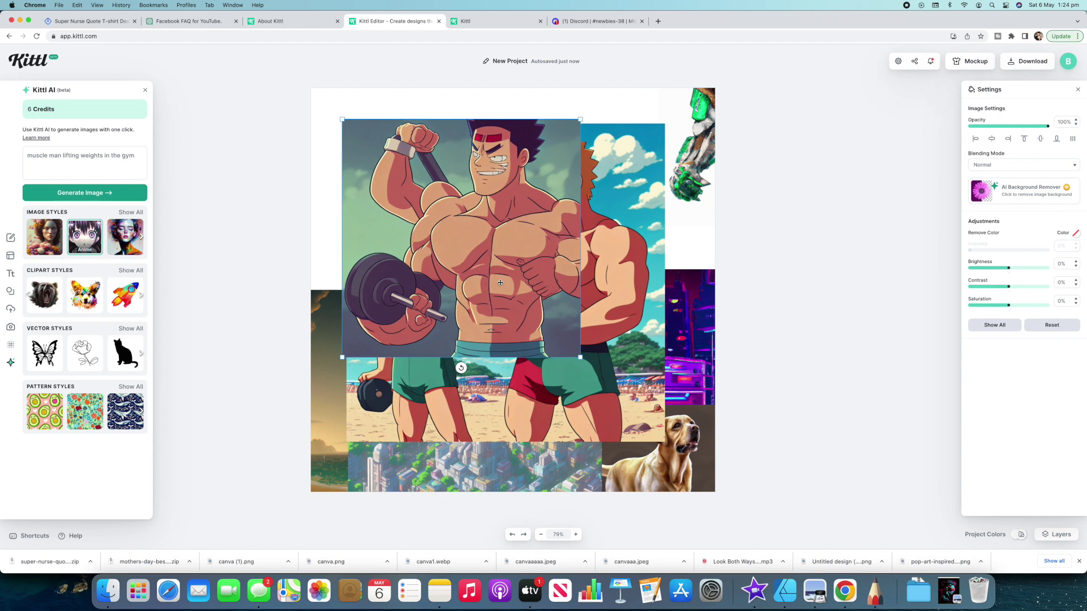
click(130, 329)
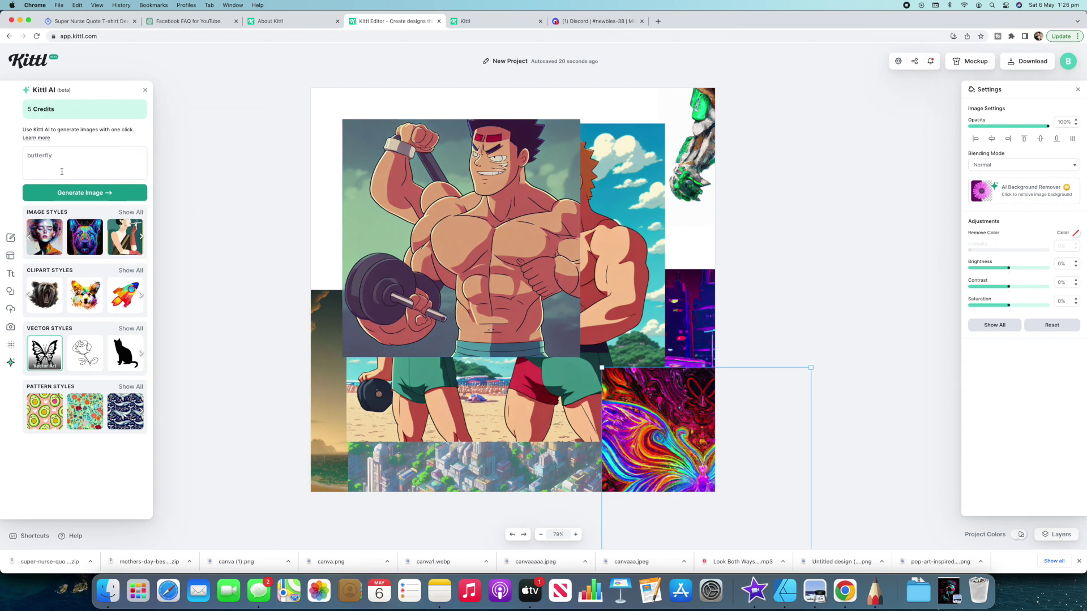
- Replace the 'butterfly' prompt with 'phoenix', generate the vector, and nudge it down over the collage
double_click(66, 160)
text(phoenix)
click(82, 195)
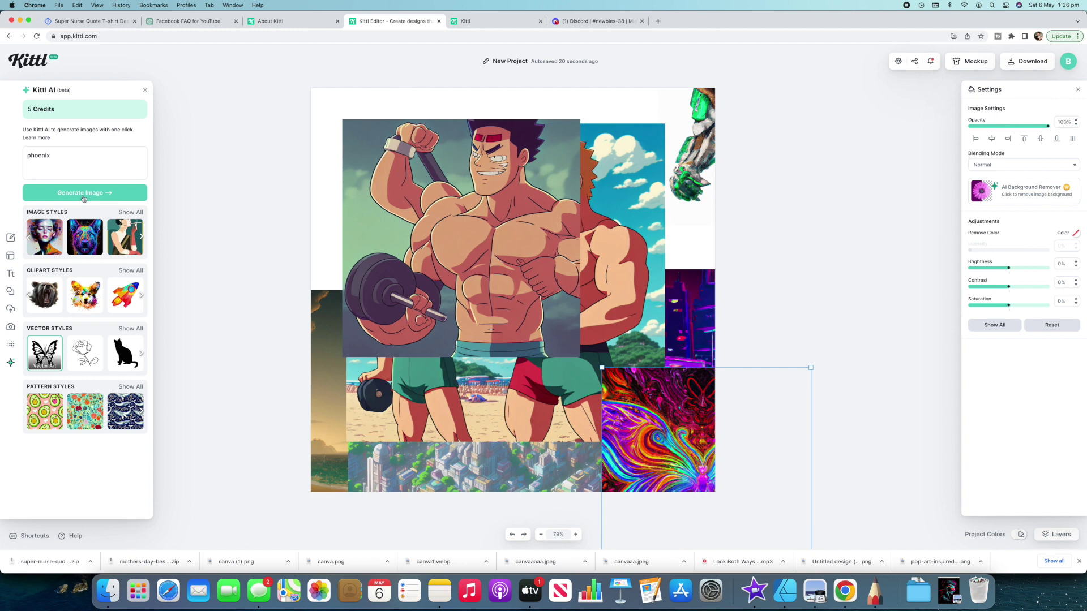
drag(498, 263, 497, 280)
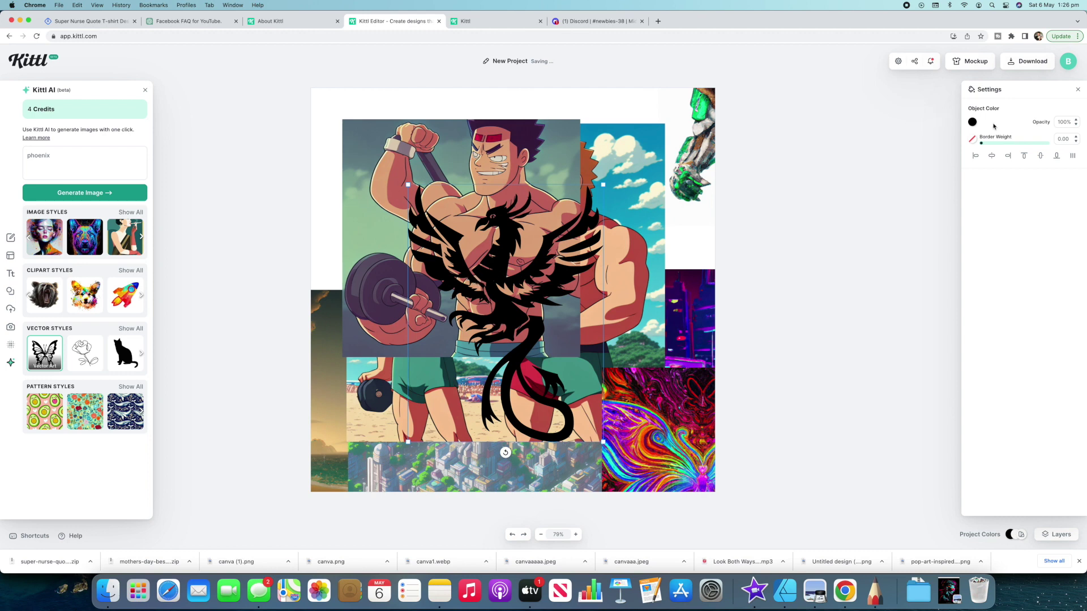
- Recolour the phoenix vector from black to red with the Object Color picker
click(971, 122)
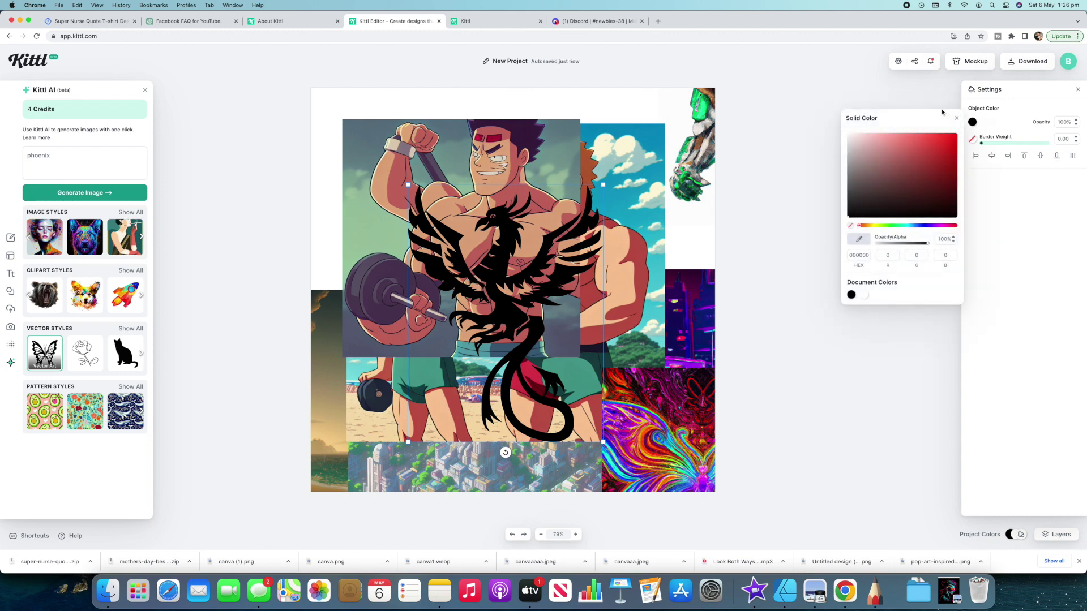
click(944, 138)
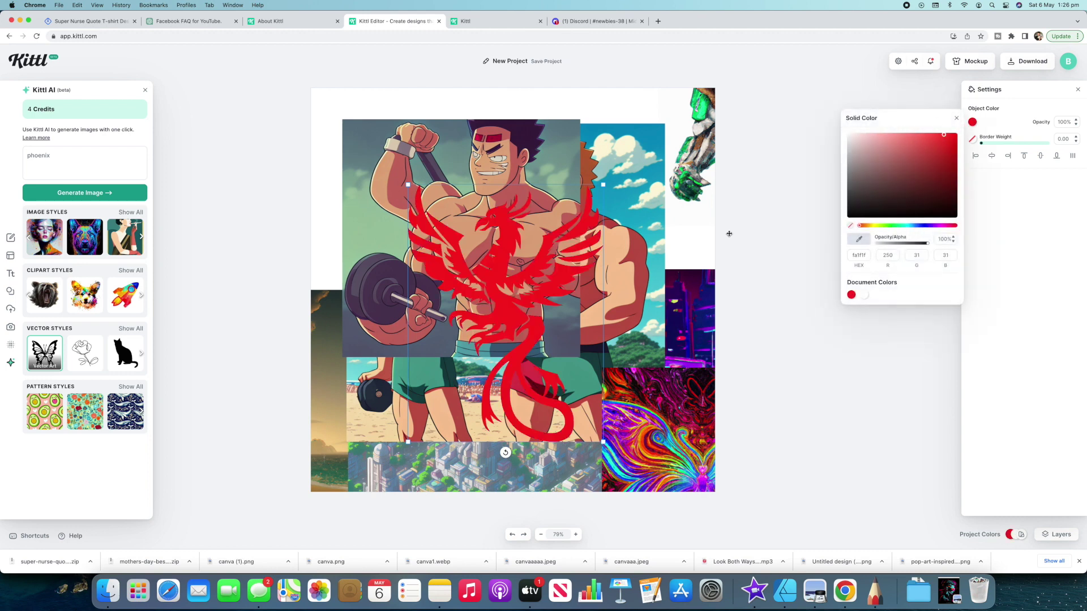
click(1004, 199)
click(1078, 90)
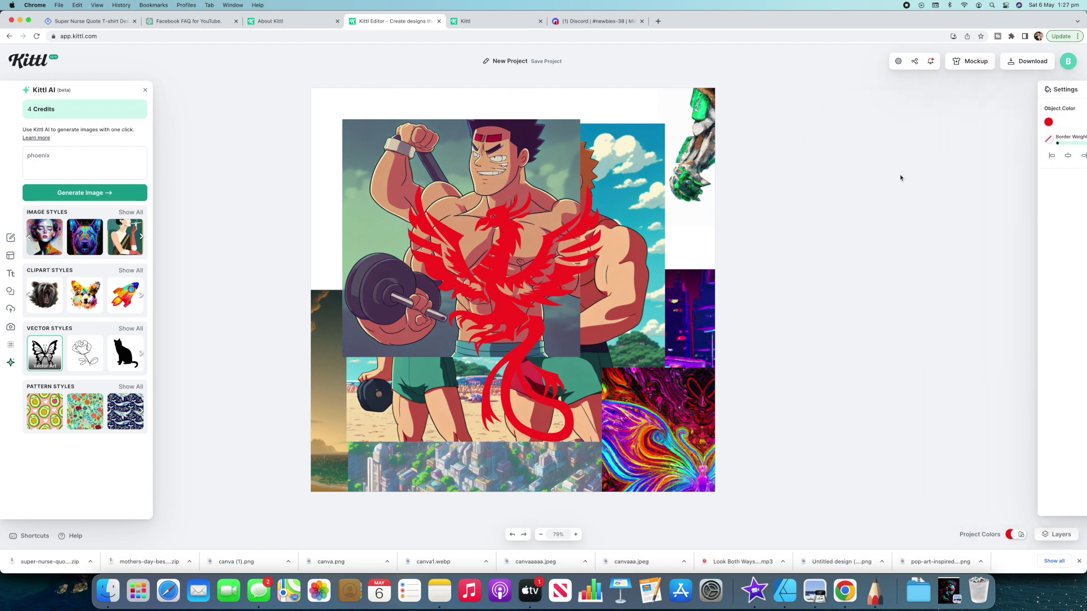